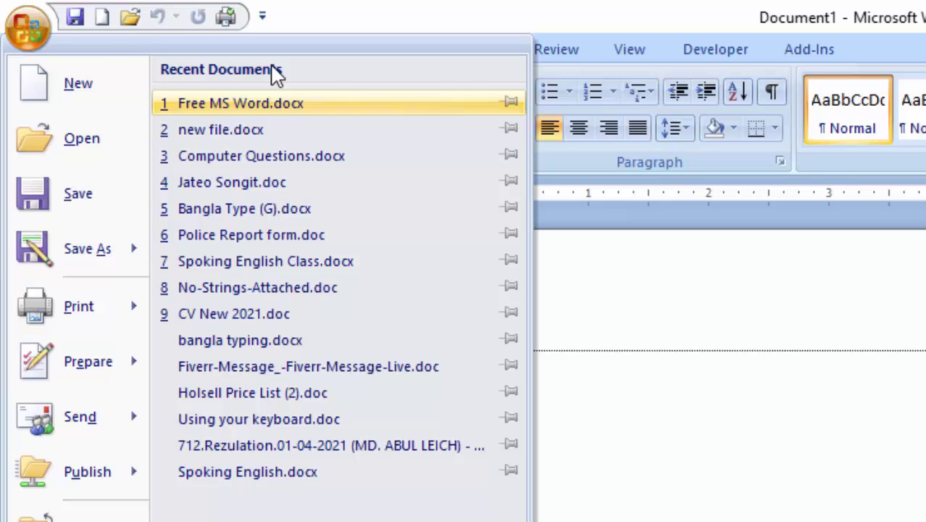
Step: Open the recent document Computer Questions.docx
click(258, 167)
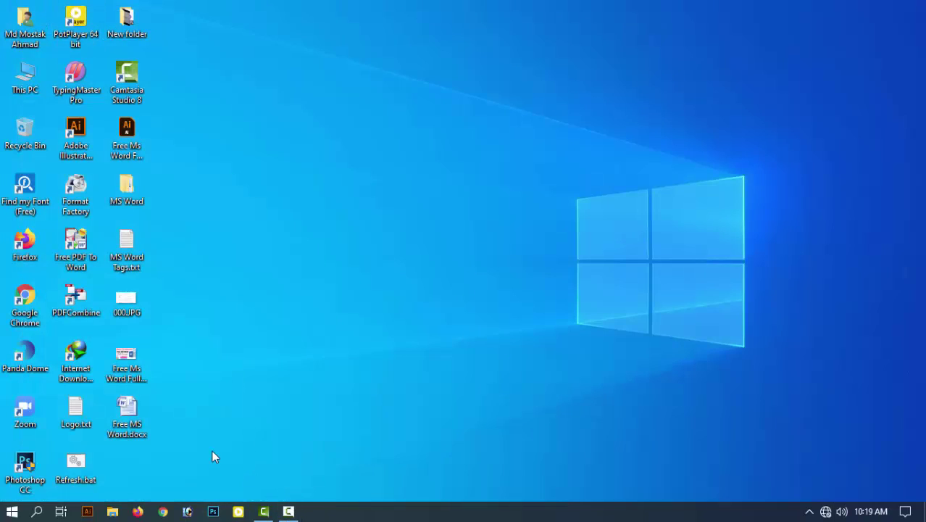
Step: Start Microsoft Word, view the recent document Bangla Type (G).docx through to its end, and close it
key(super+r)
key(Return)
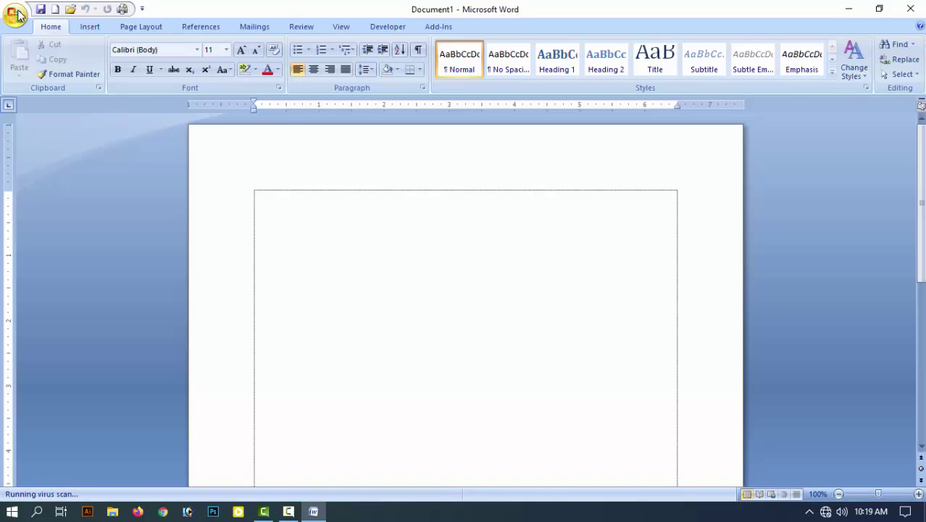
click(26, 15)
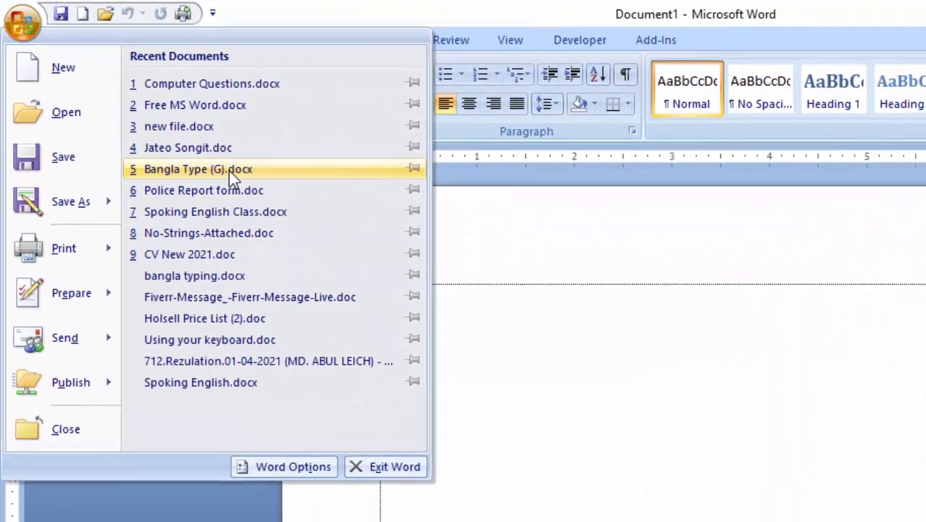
click(244, 184)
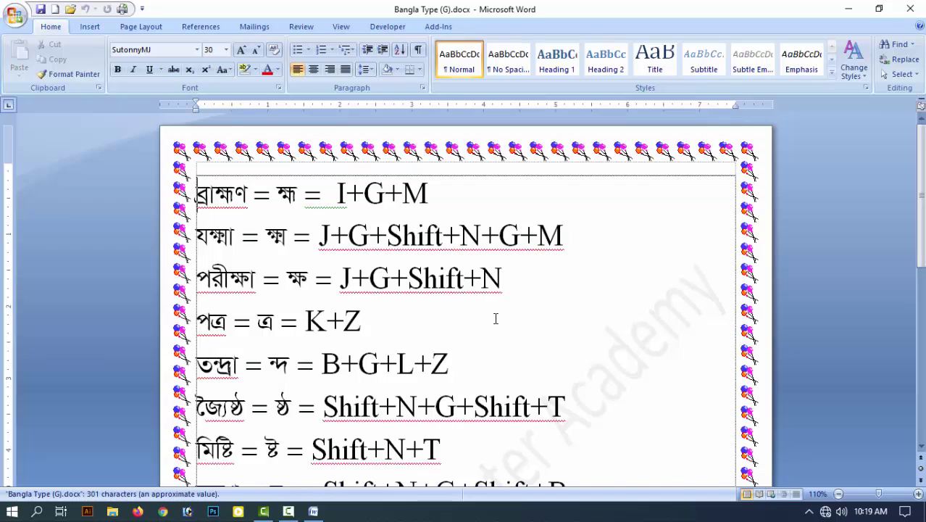
scroll(497, 315, down, 10)
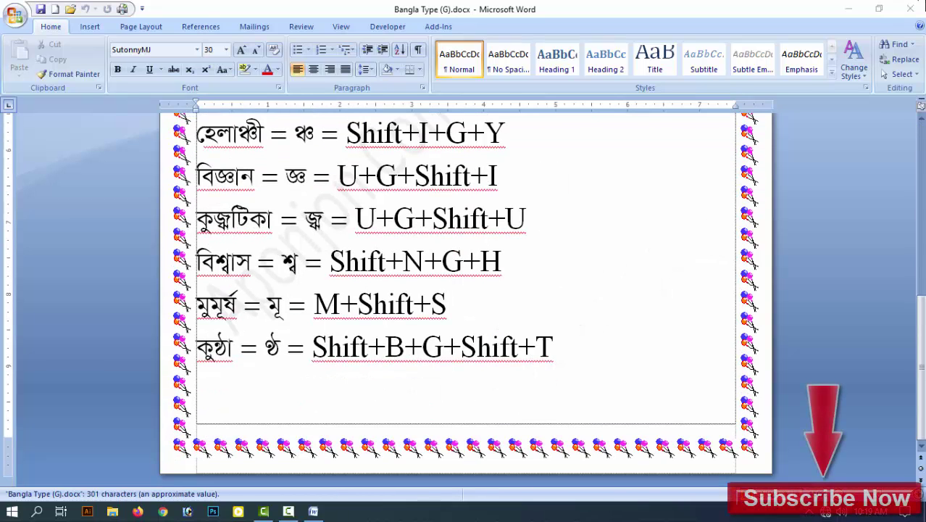
click(923, 6)
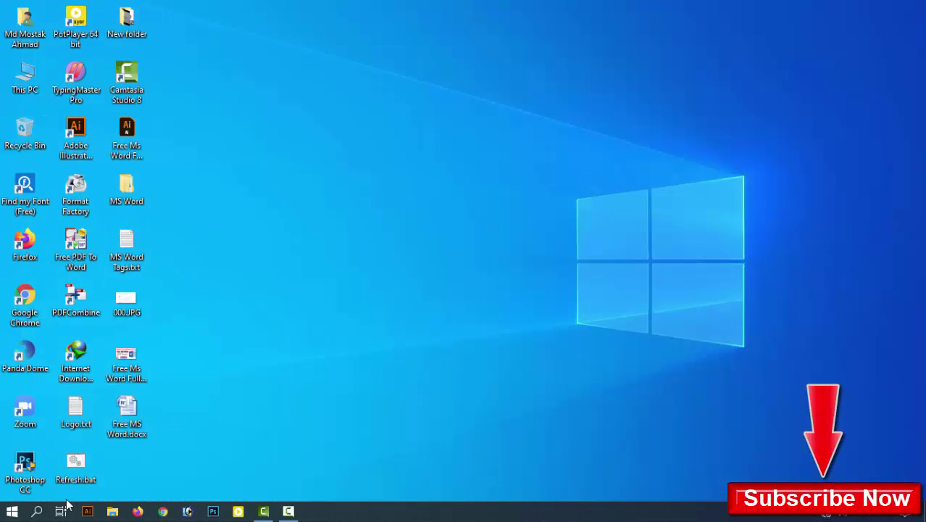
Step: Start Microsoft Word again and create a new blank document from the Blank document template
key(super+r)
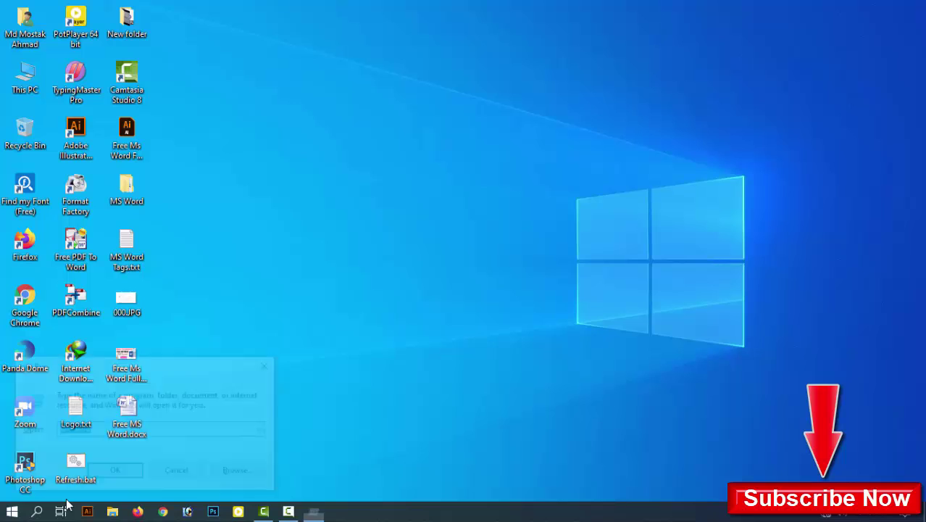
key(Return)
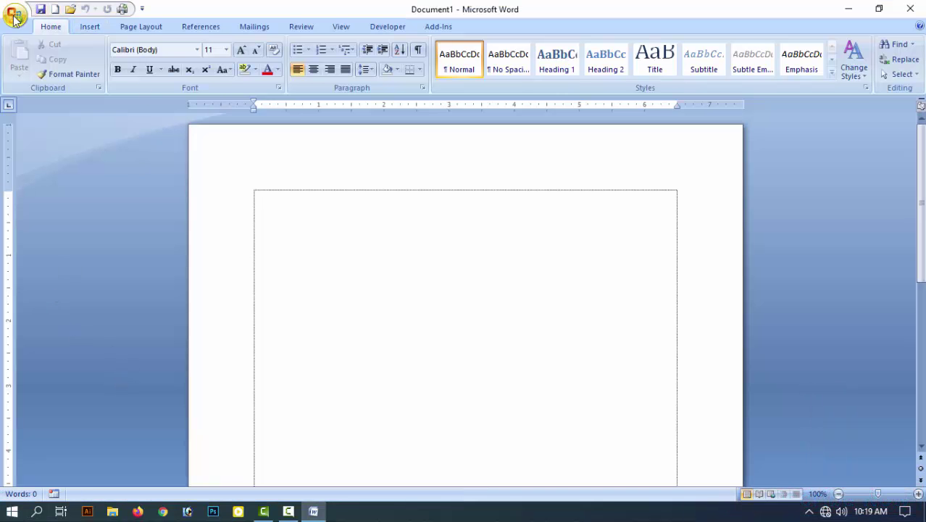
click(15, 18)
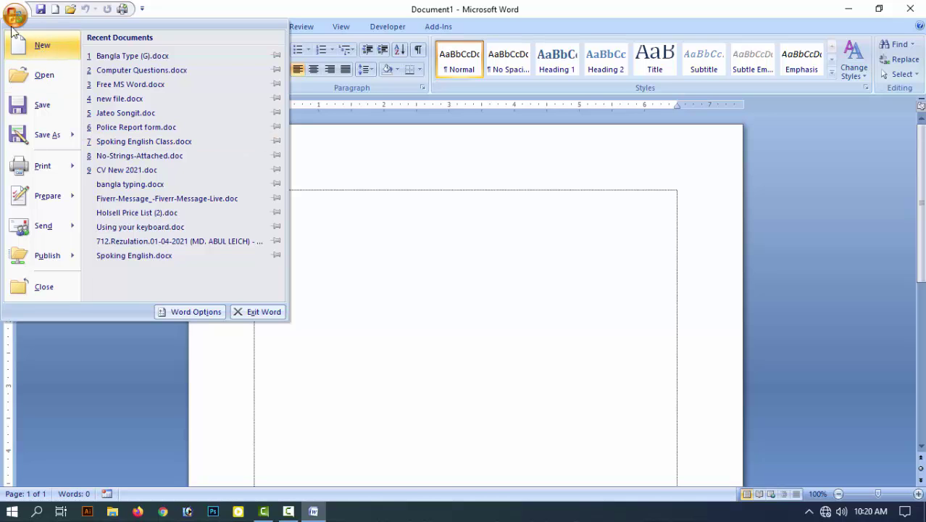
click(13, 16)
click(13, 16)
click(41, 43)
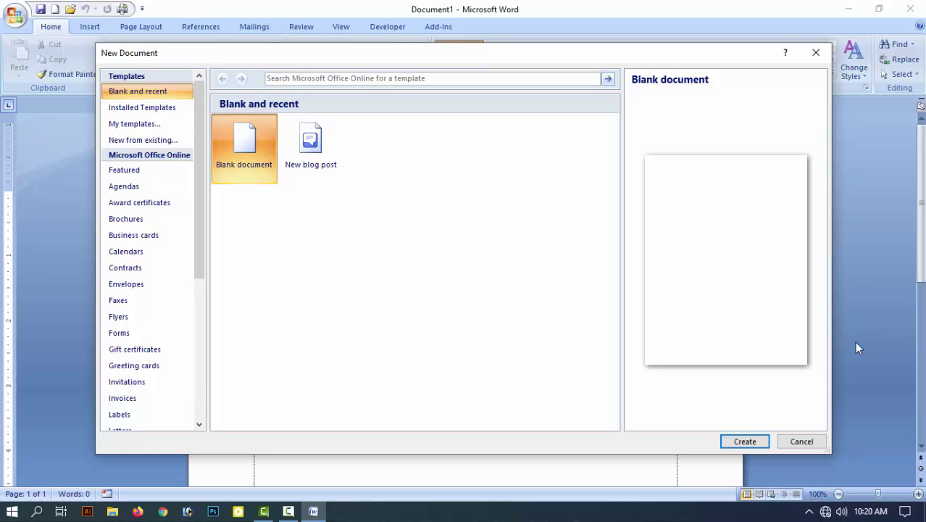
click(757, 442)
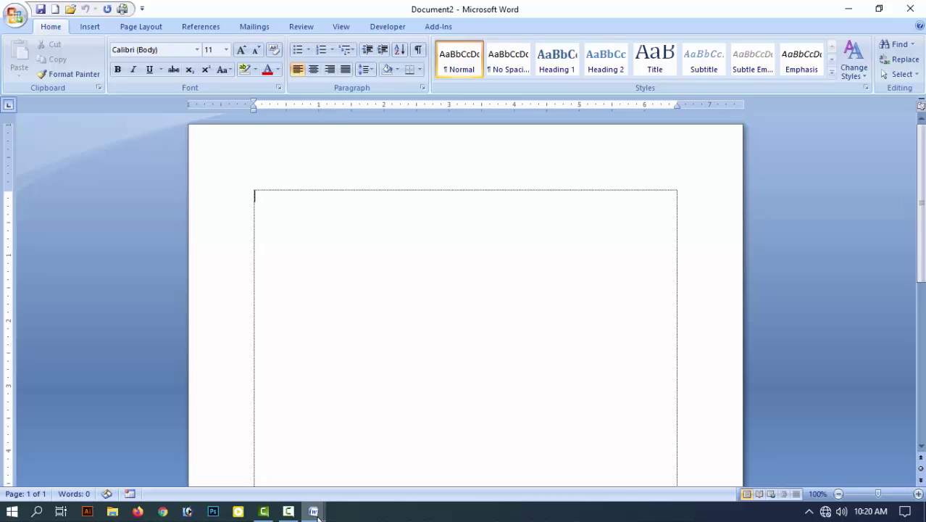
Step: Create two more blank documents directly, without choosing a template
mouse_move(317, 516)
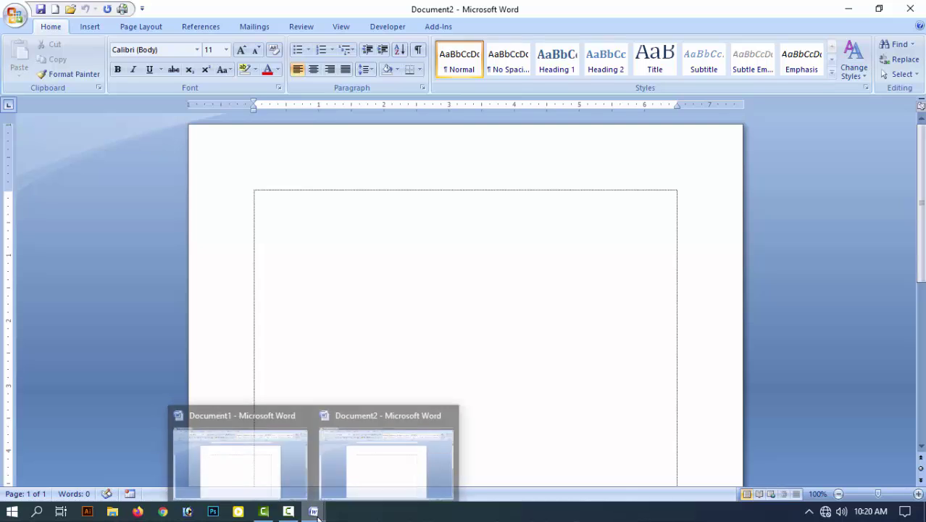
click(55, 10)
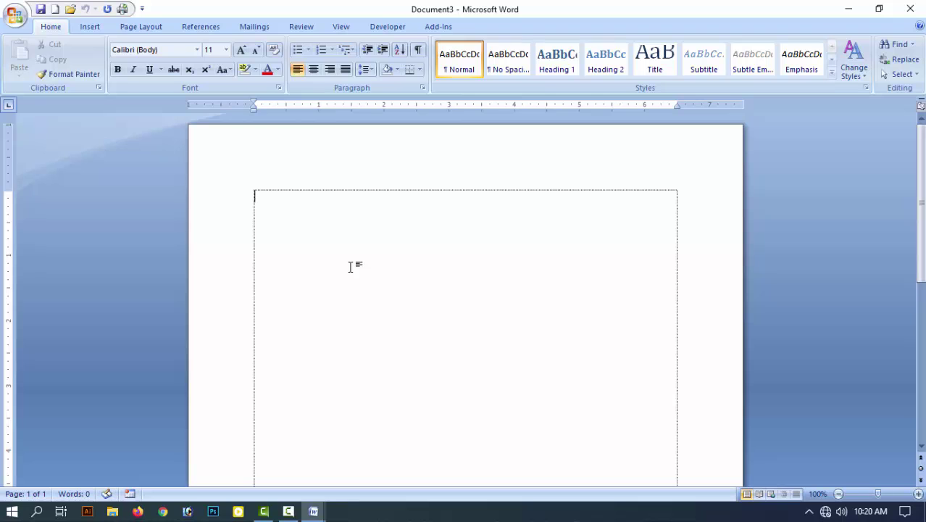
key(ctrl+n)
Step: Open the file Free MS Word.docx from the Desktop folder
click(14, 16)
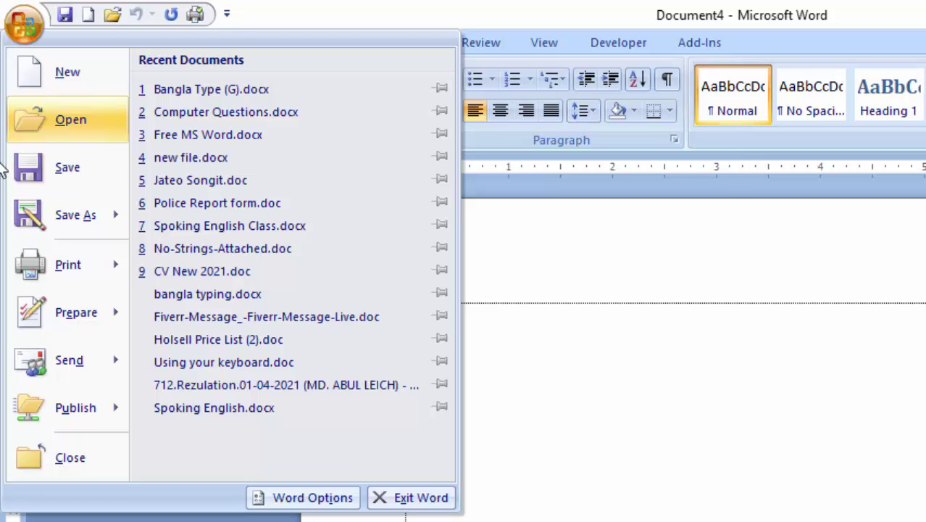
click(60, 124)
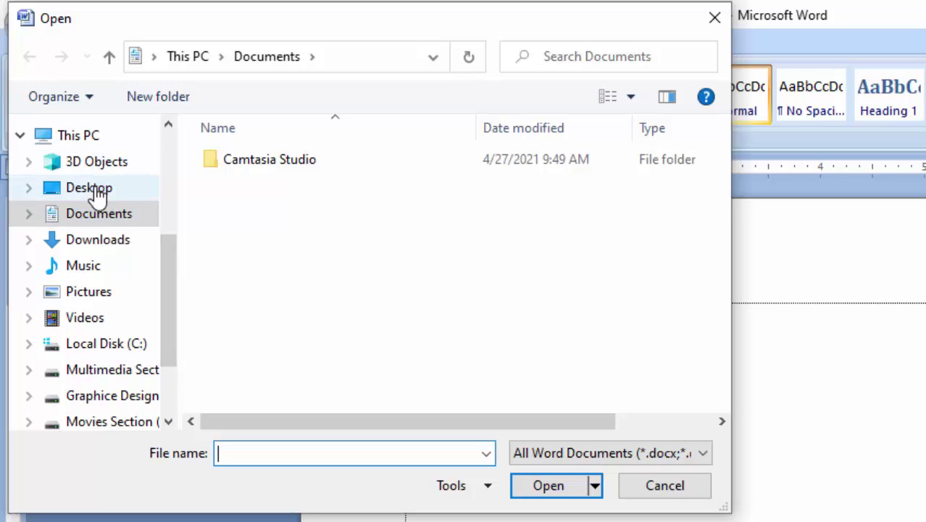
click(102, 264)
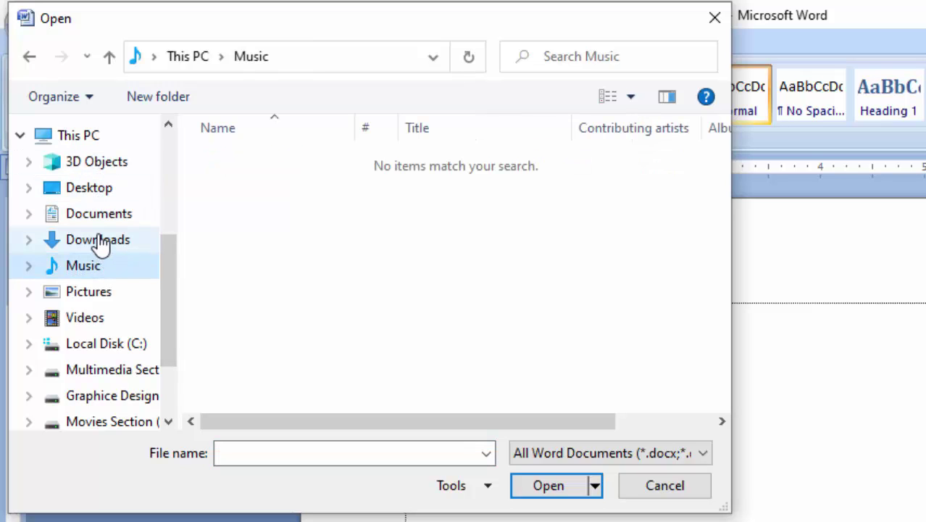
click(97, 240)
click(93, 193)
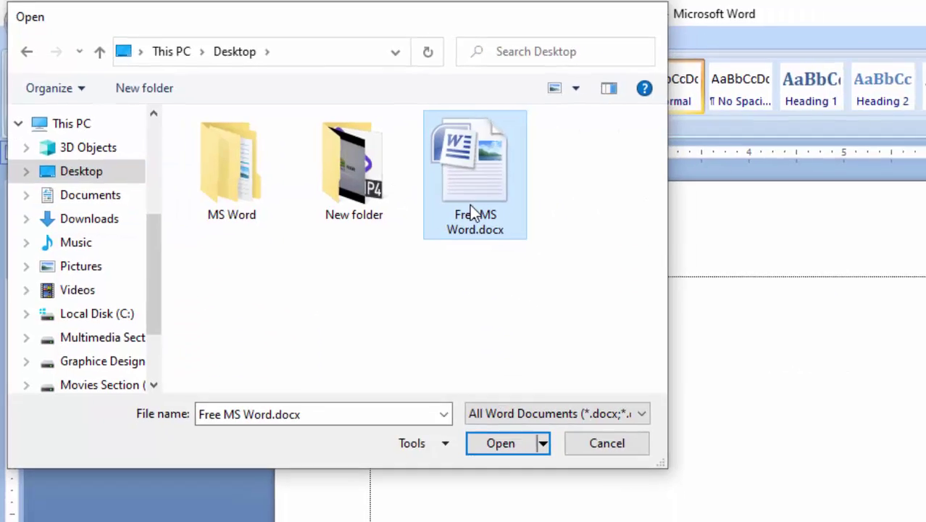
double_click(476, 211)
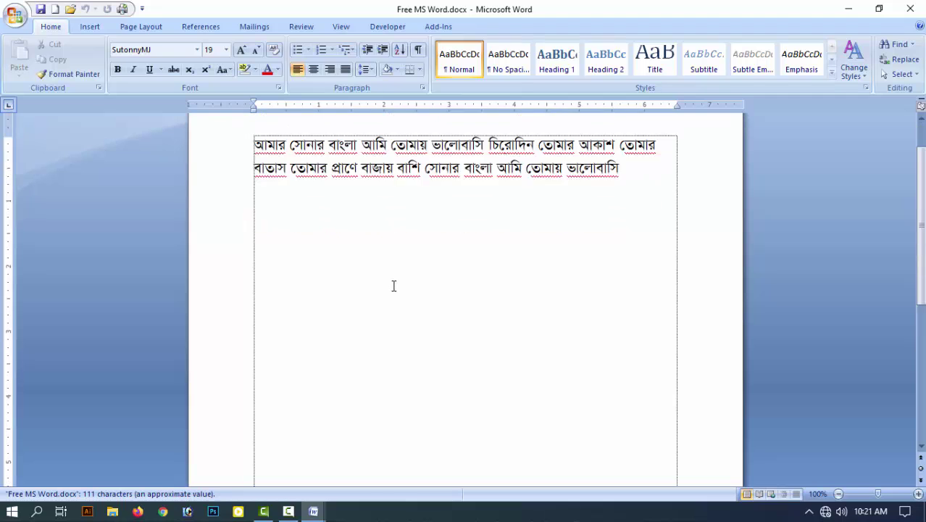
Step: Reopen Free MS Word.docx from the Desktop folder, and bring up the Open dialog once more and cancel it
click(16, 20)
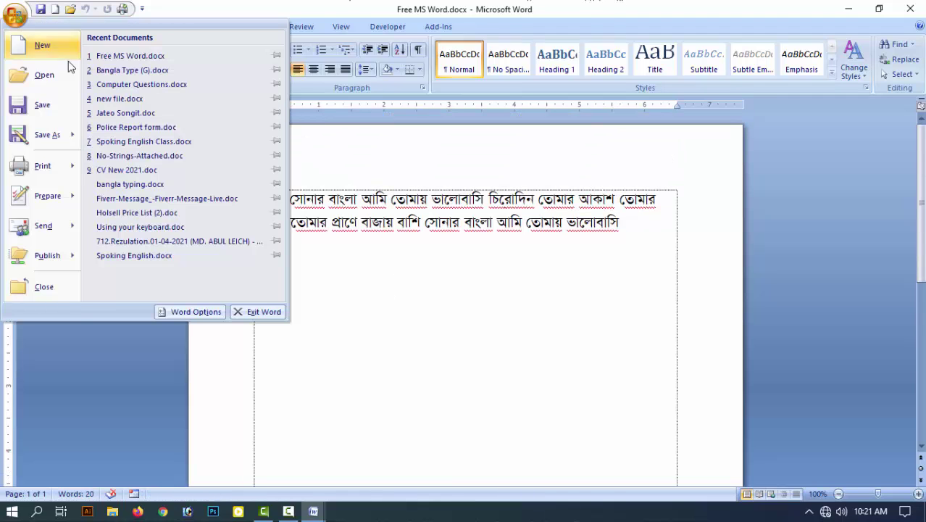
click(456, 159)
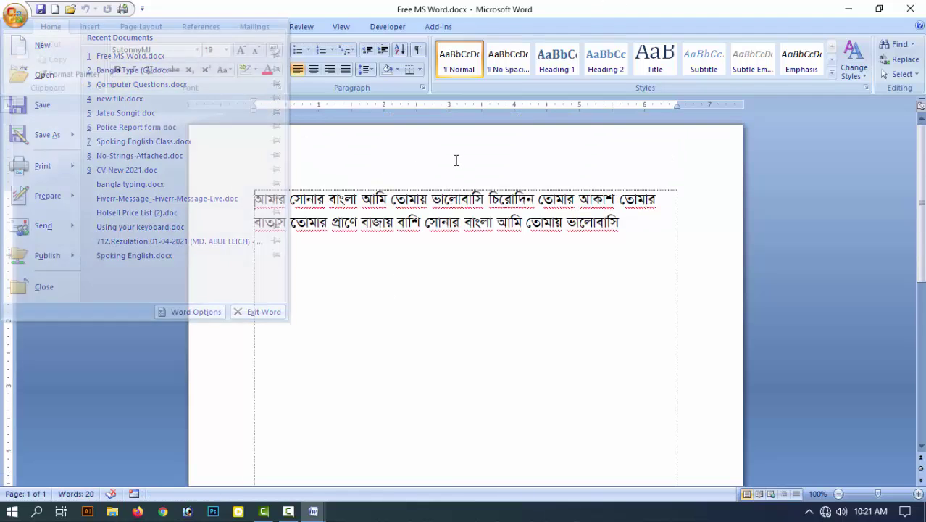
click(72, 10)
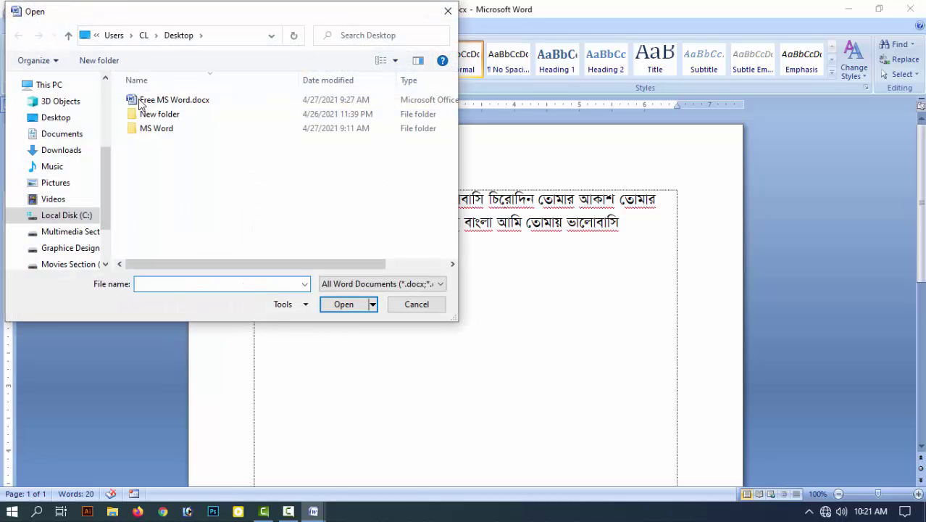
double_click(174, 100)
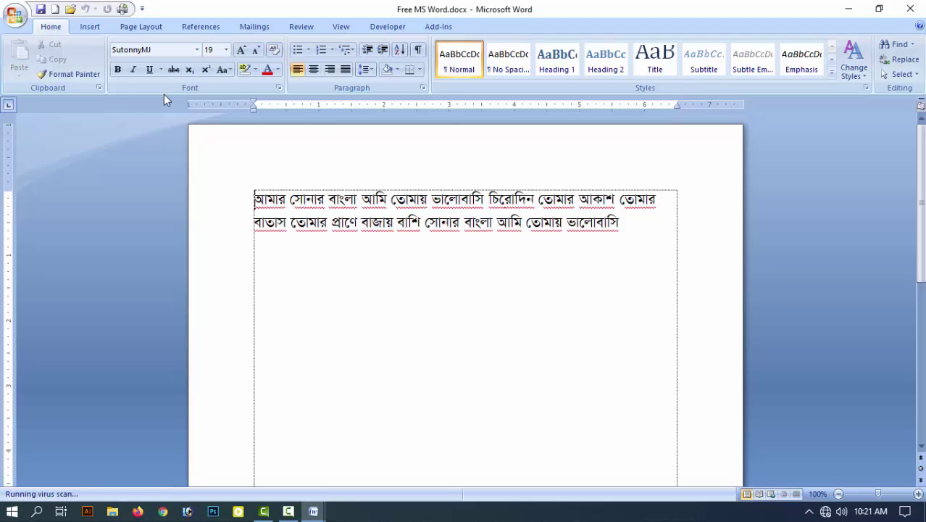
key(ctrl+o)
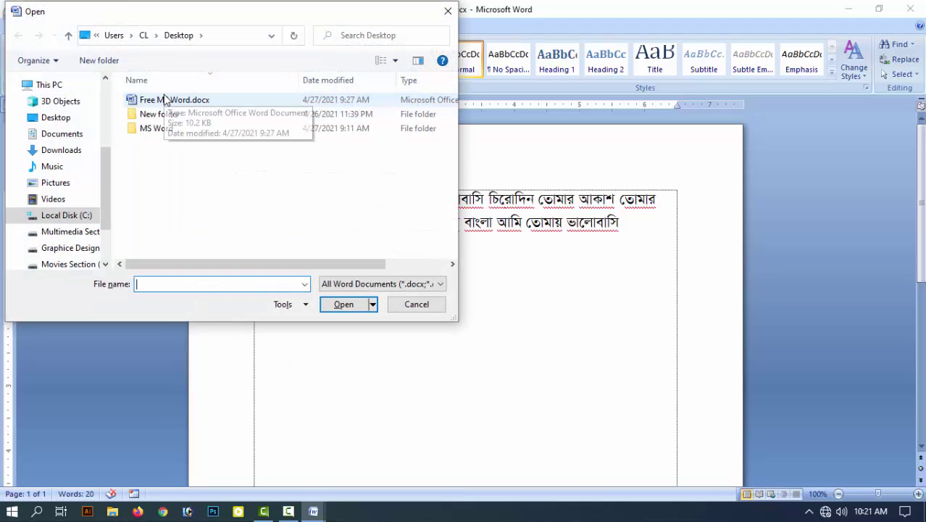
click(449, 13)
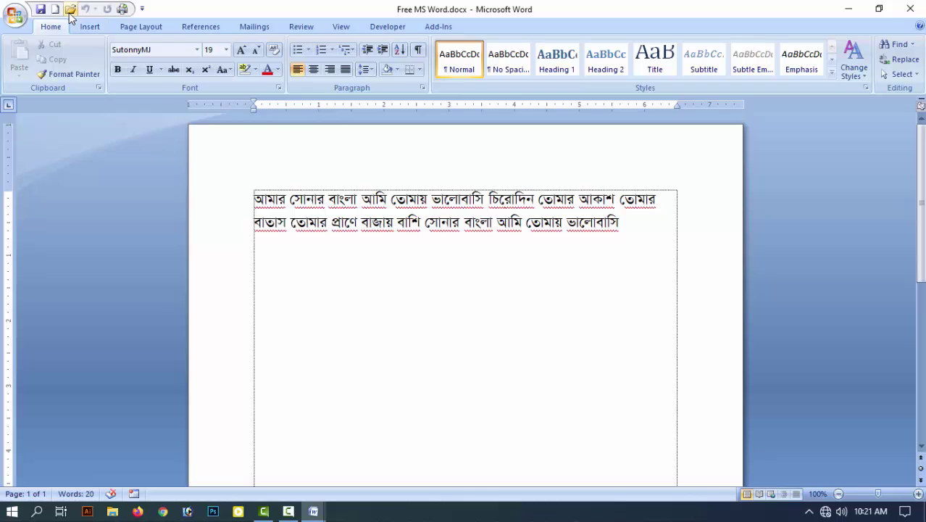
Step: Close the Free MS Word.docx document
click(15, 16)
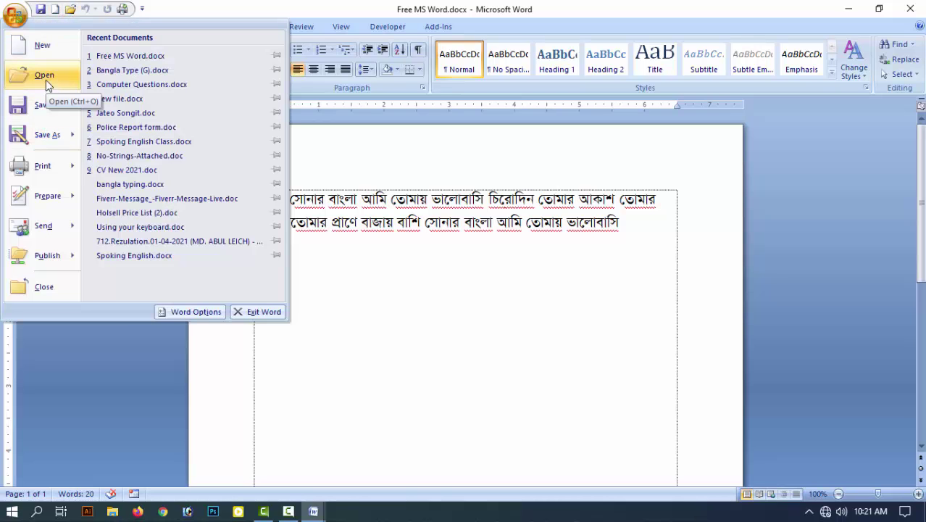
click(919, 4)
click(920, 9)
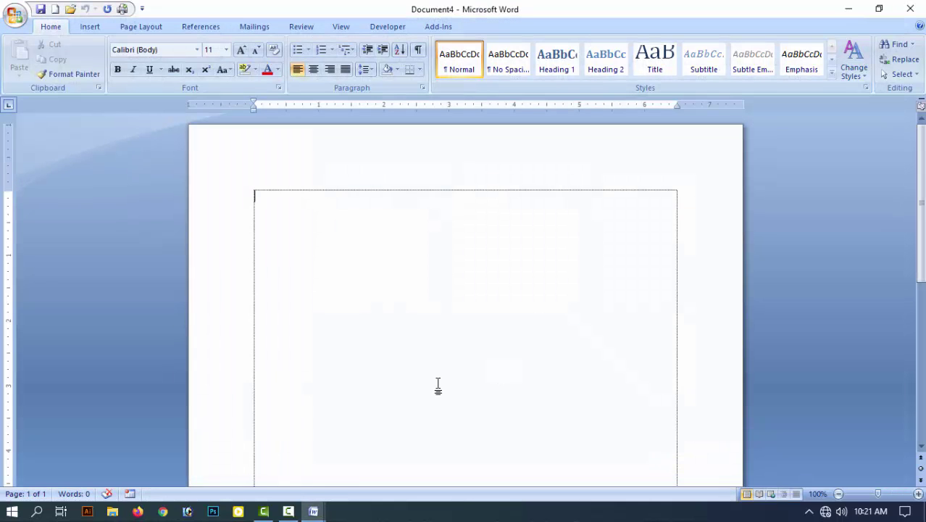
Step: Enter the sample text "kjhkjhjkhjkh" on the first line of the blank document
click(15, 16)
click(328, 202)
text(kjhkjhjkhkjh)
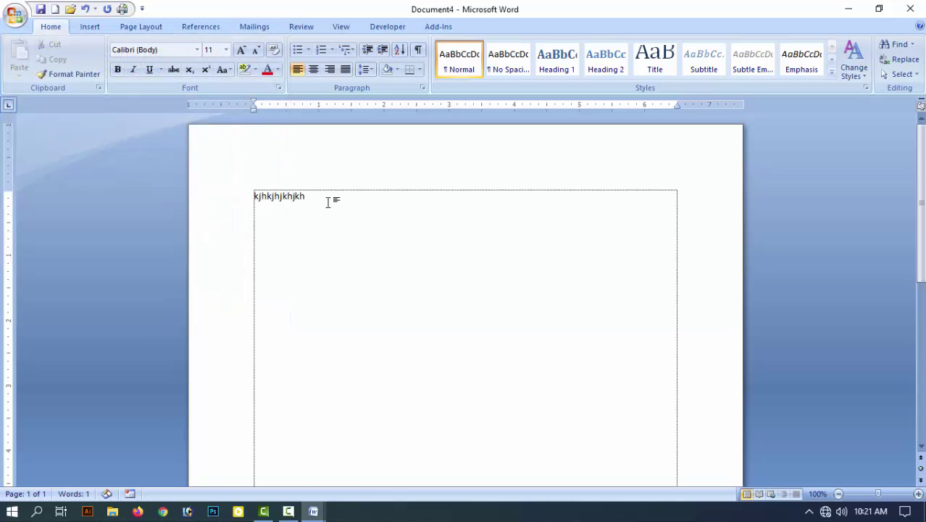
Step: Enlarge all the text in the document to font size 43
key(ctrl+a)
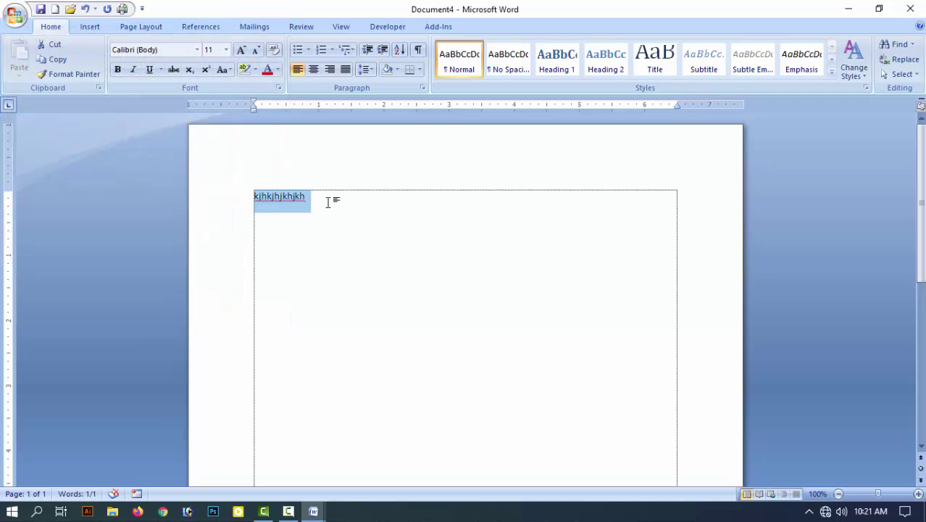
key(ctrl+bracketright)
key(ctrl+bracketright)
key(ctrl+bracketright)
key(ctrl+bracketright)
key(ctrl+bracketright)
key(ctrl+bracketright)
key(ctrl+bracketright)
key(ctrl+bracketright)
key(ctrl+bracketright)
key(ctrl+bracketright)
key(ctrl+bracketright)
key(ctrl+bracketright)
key(ctrl+bracketright)
key(ctrl+bracketright)
key(ctrl+bracketright)
key(ctrl+bracketright)
key(ctrl+bracketright)
key(ctrl+bracketright)
key(ctrl+bracketright)
key(ctrl+bracketright)
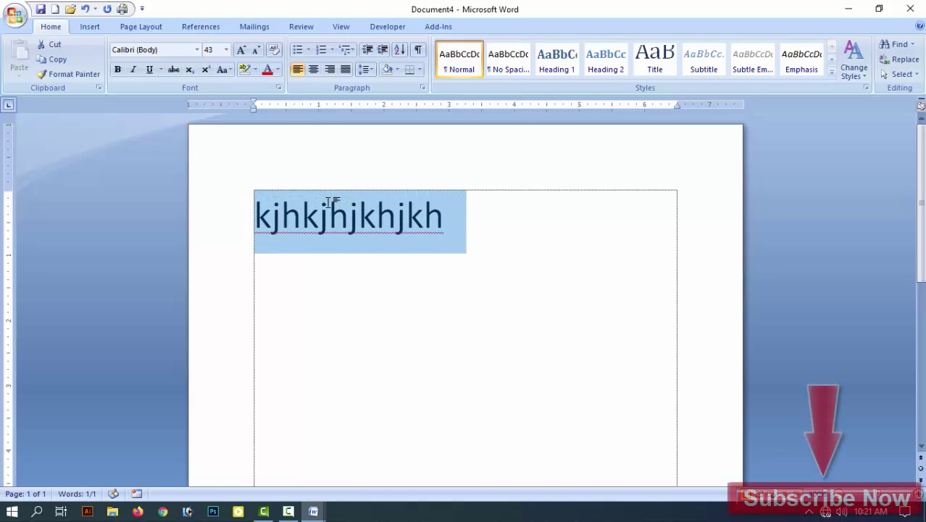
Step: Replace the sample text with about three and a half lines of the letter m and select most of it
text(mmmmmmmmmmmmmmmmmmmmmmmmmmmmmmmmm)
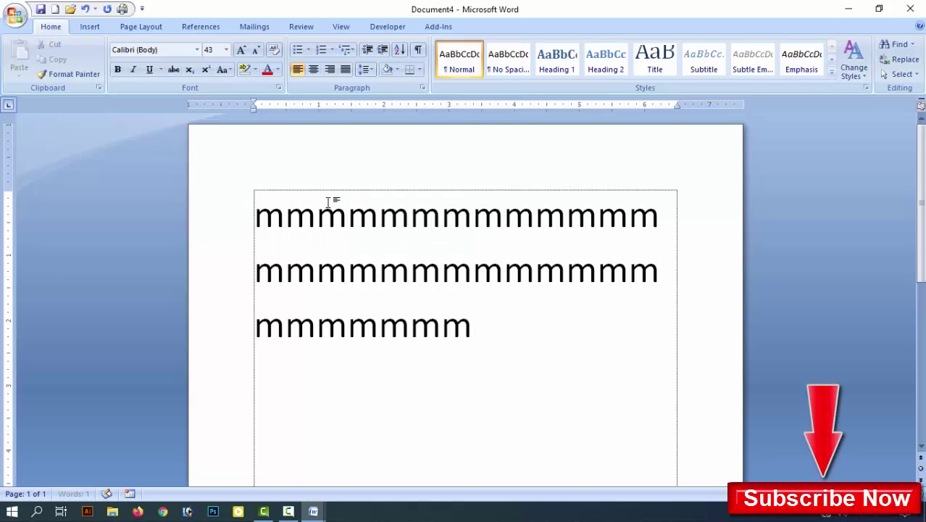
text(mmmmmmmmmmmmm)
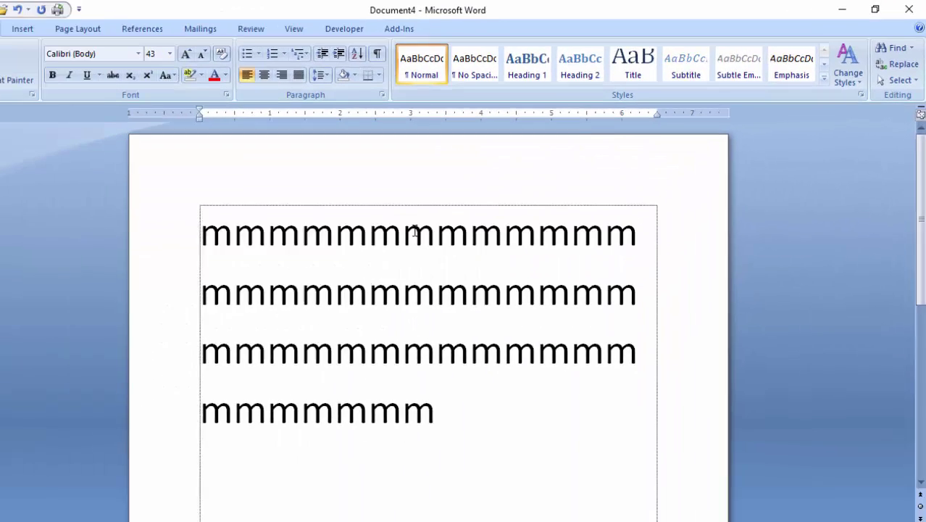
drag(441, 216, 485, 373)
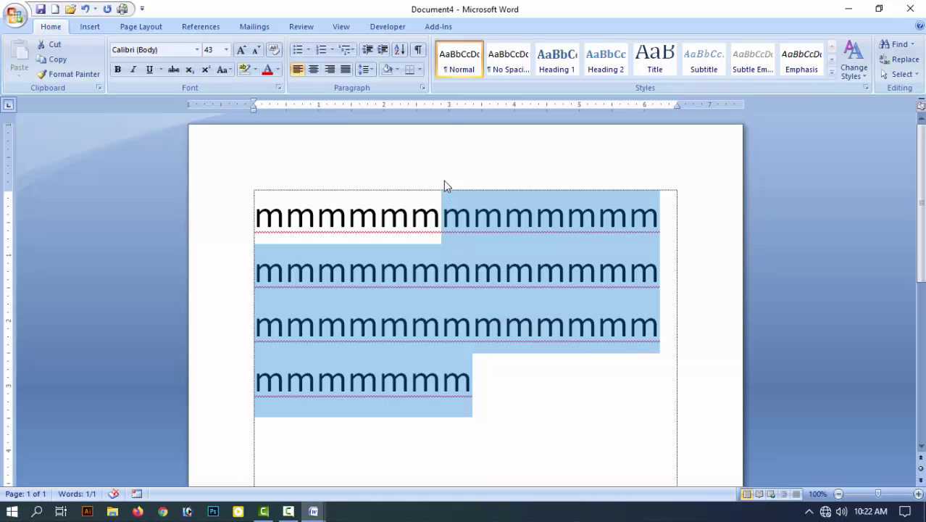
Step: Start saving the unsaved document and name the file "new document" in the Word Document (*.docx) format
click(16, 16)
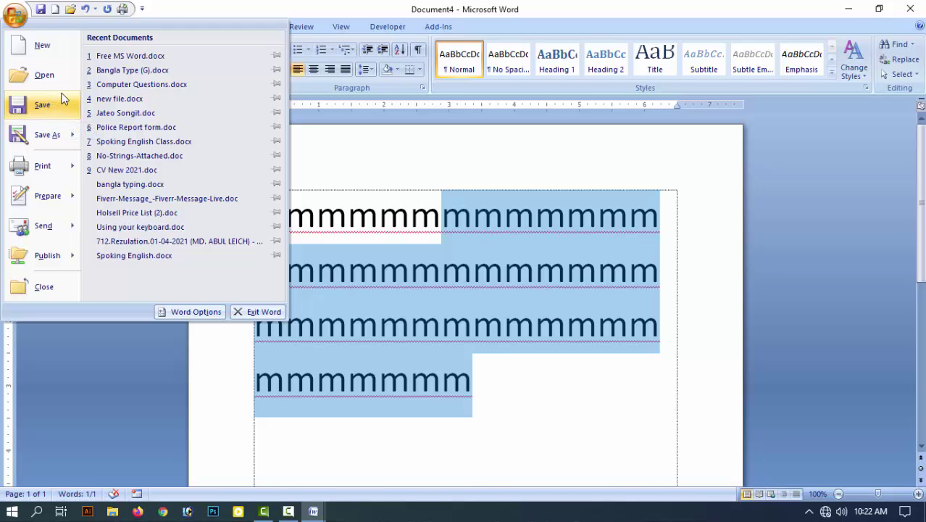
click(13, 16)
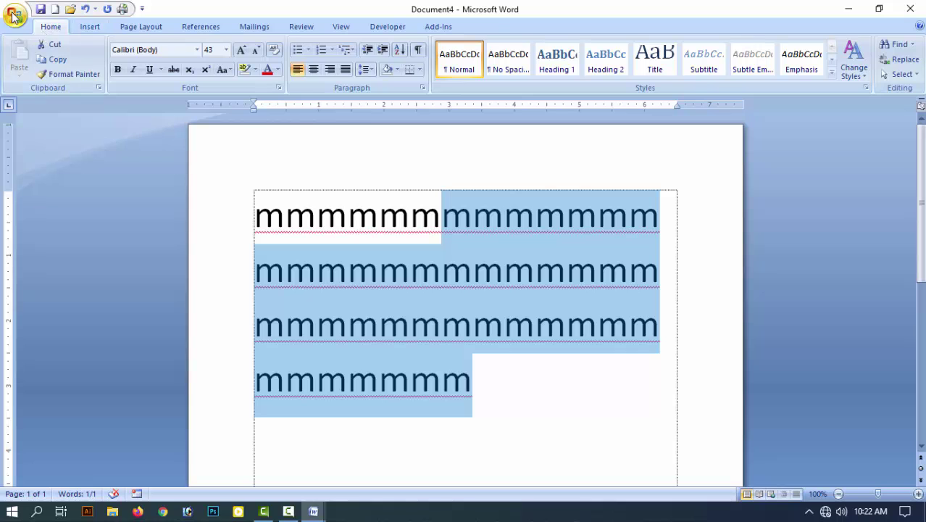
click(13, 16)
click(37, 105)
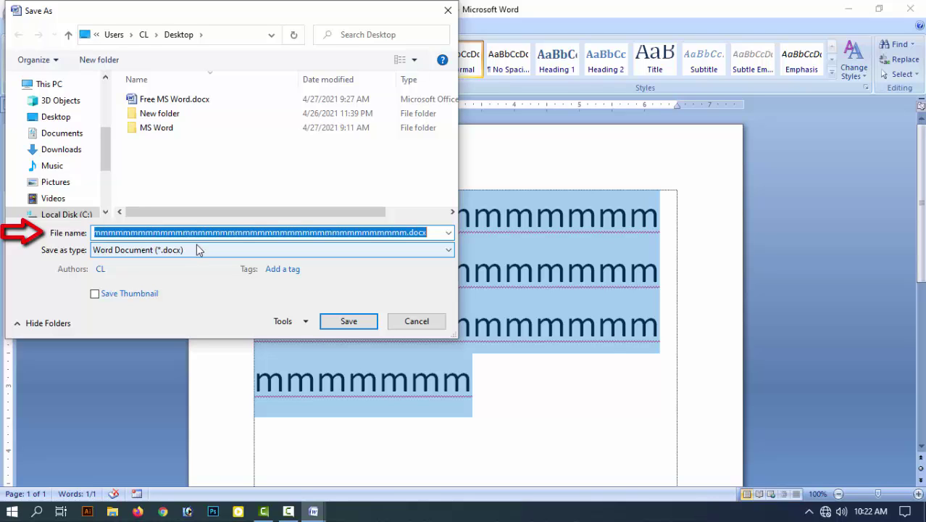
text(new)
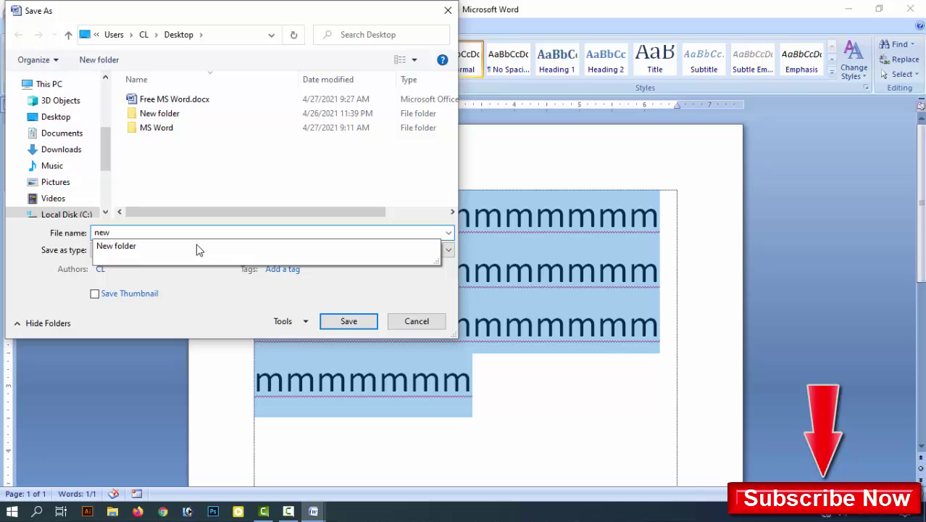
text( doc)
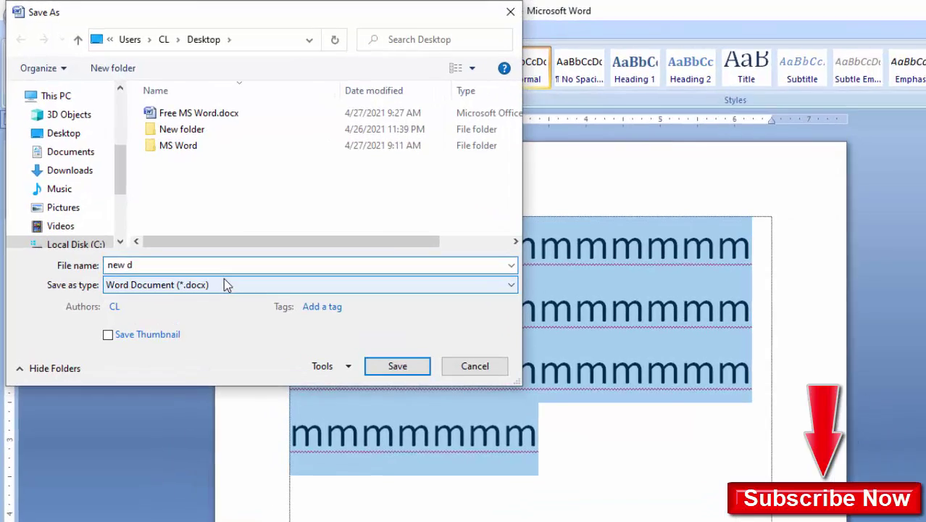
text(um)
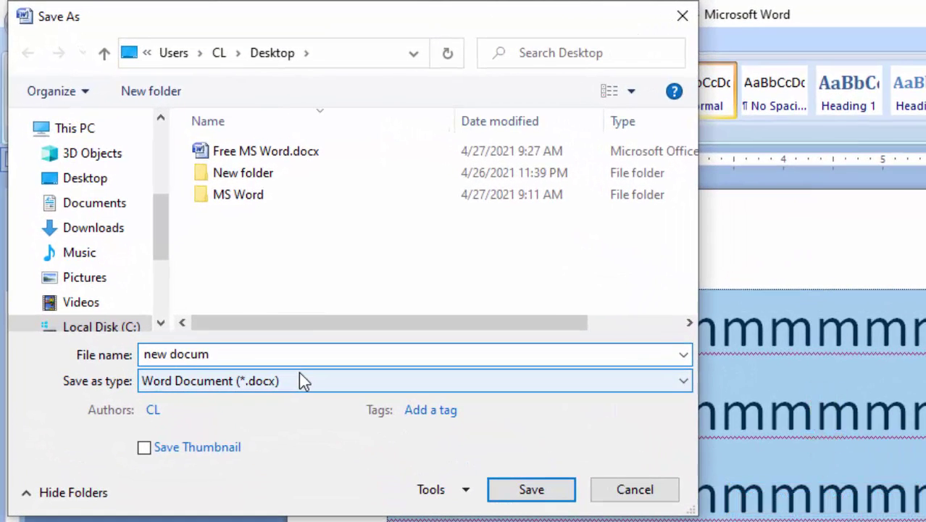
text(ent)
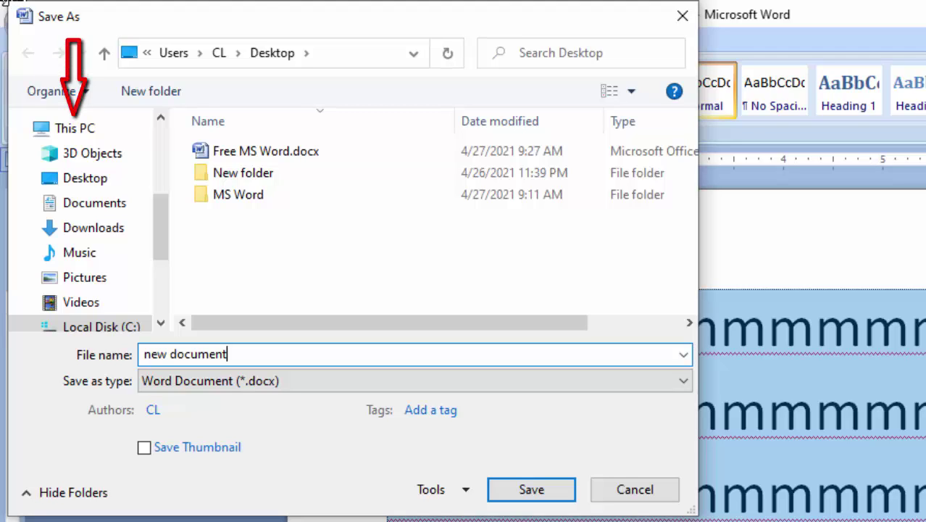
Step: Browse the Videos, Pictures, Music, Downloads and Documents folders, then save the file to the Desktop
click(84, 303)
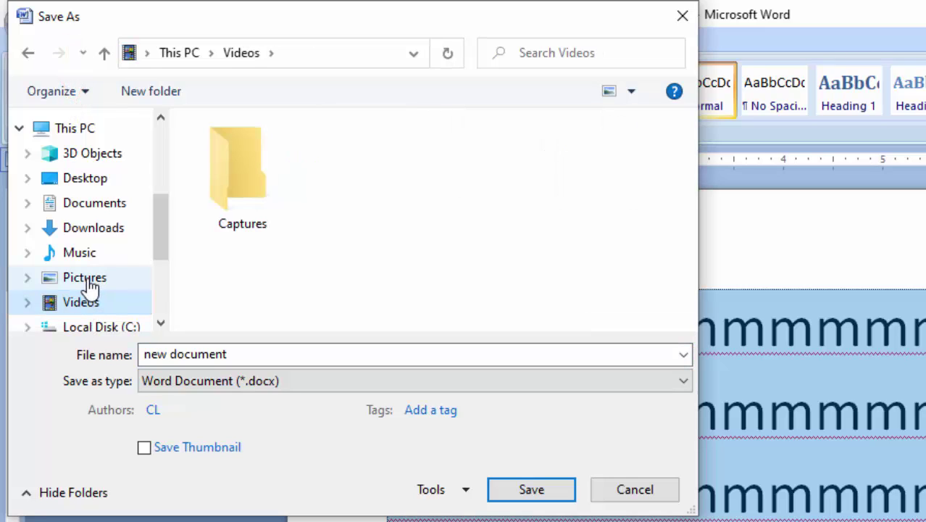
click(86, 287)
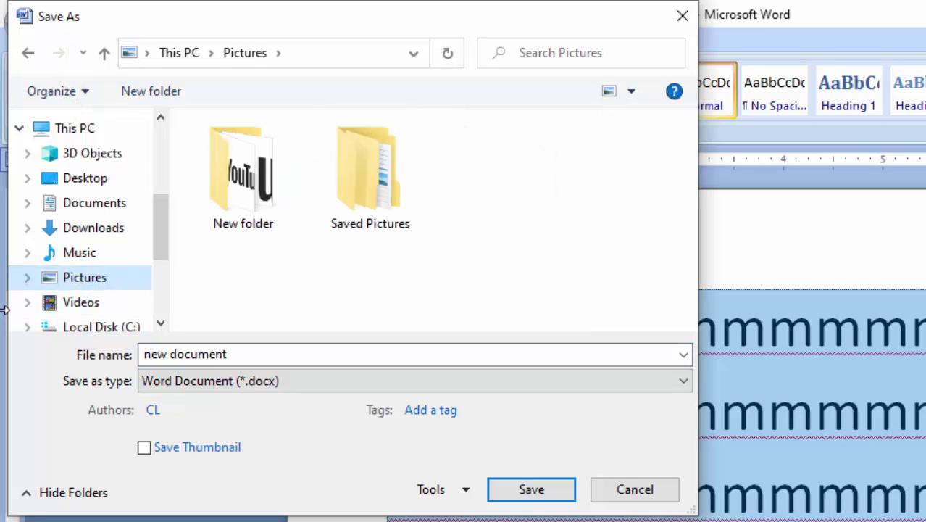
click(98, 253)
click(91, 229)
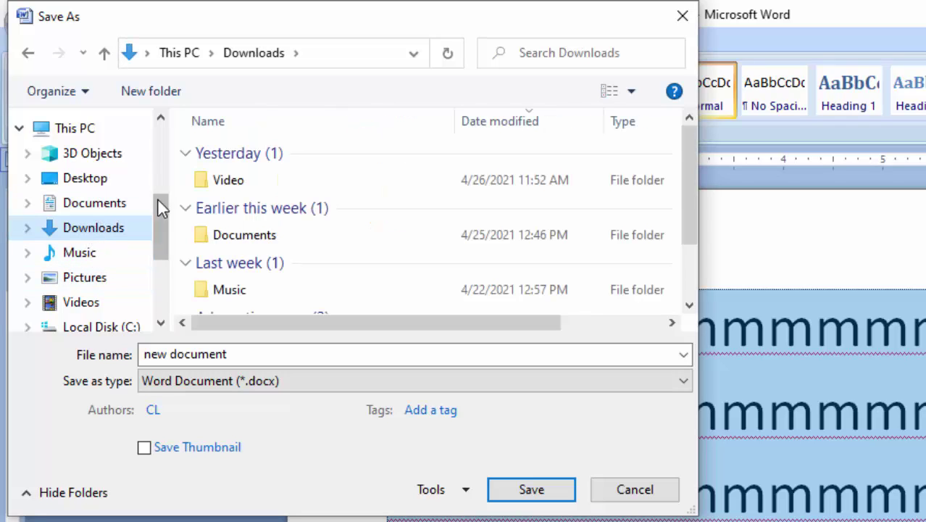
click(112, 204)
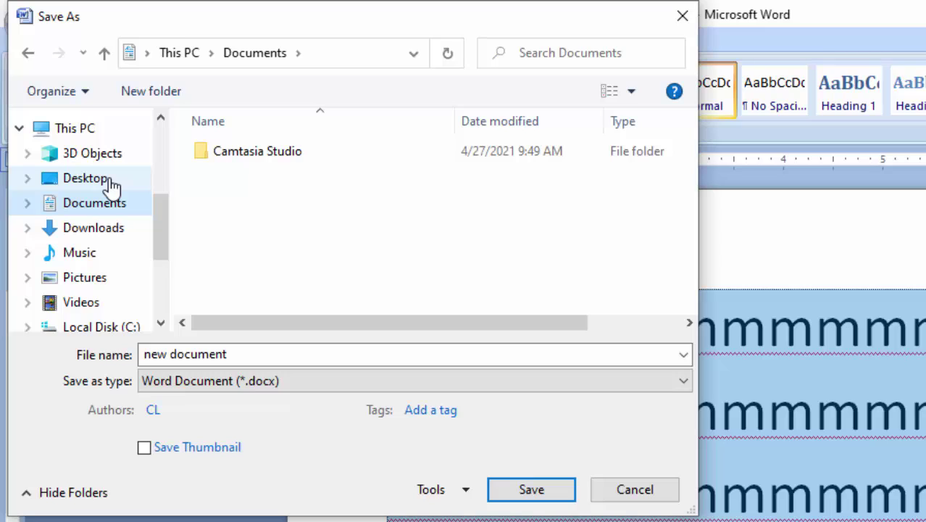
click(114, 182)
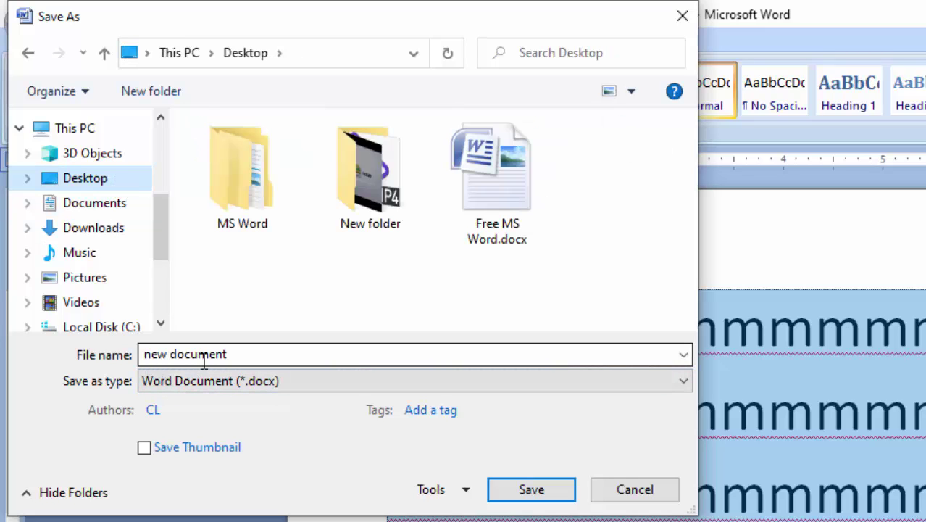
click(528, 493)
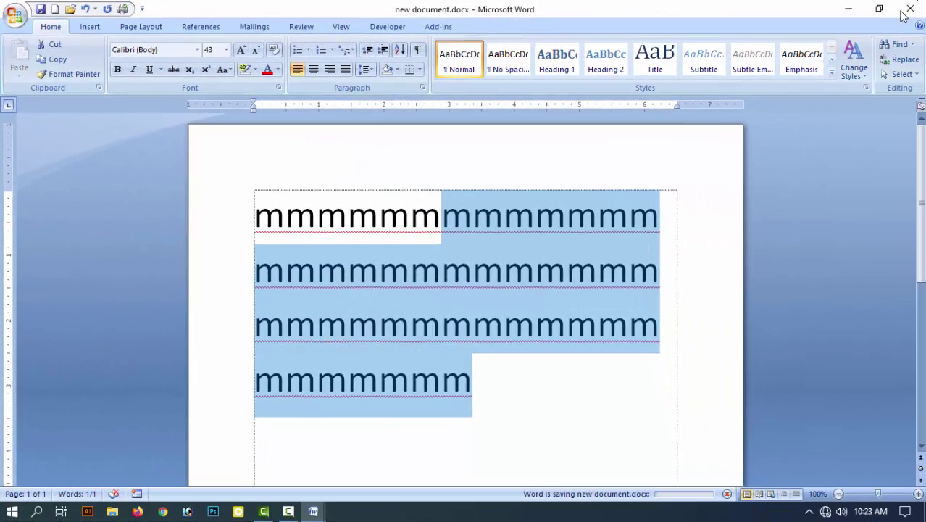
Step: Close all open Word windows and reopen new document.docx from the desktop
click(910, 11)
click(911, 11)
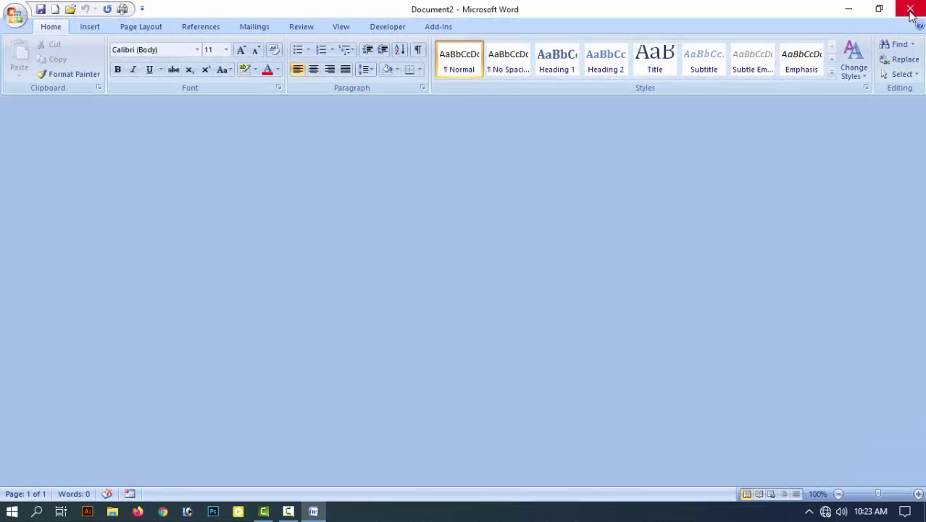
click(910, 12)
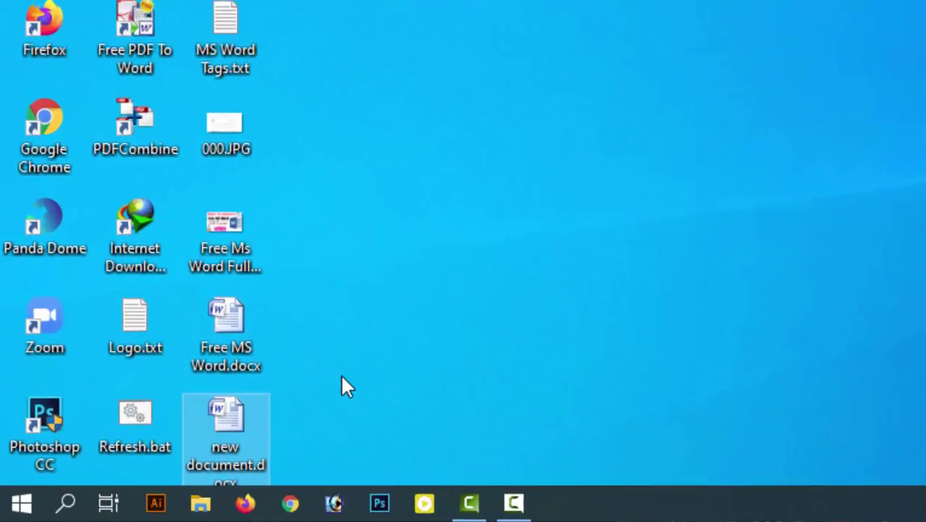
drag(197, 448, 80, 508)
double_click(364, 394)
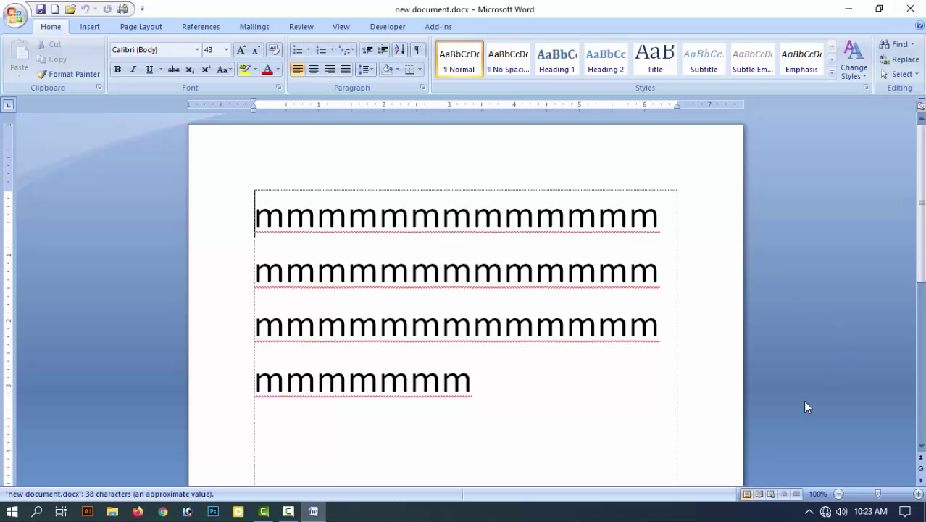
Step: Select the first two letters of the document's first line
drag(259, 205, 649, 344)
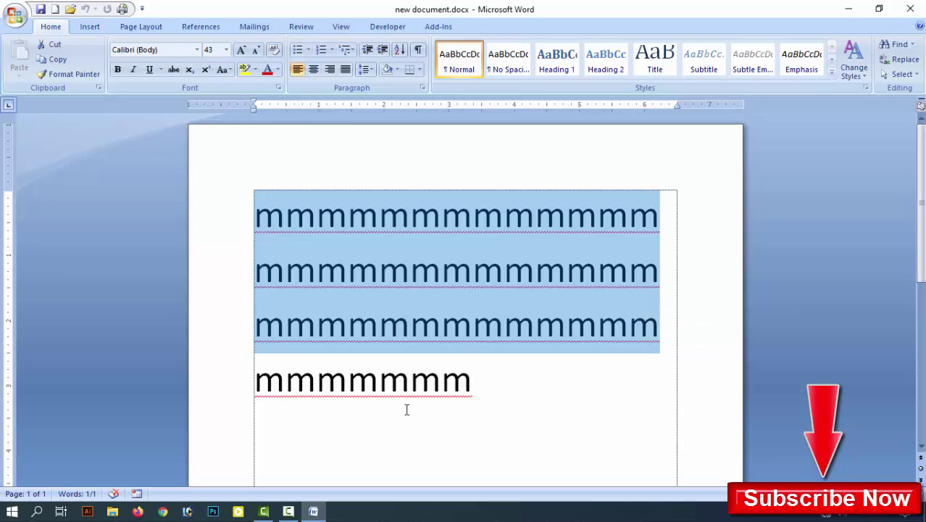
click(483, 396)
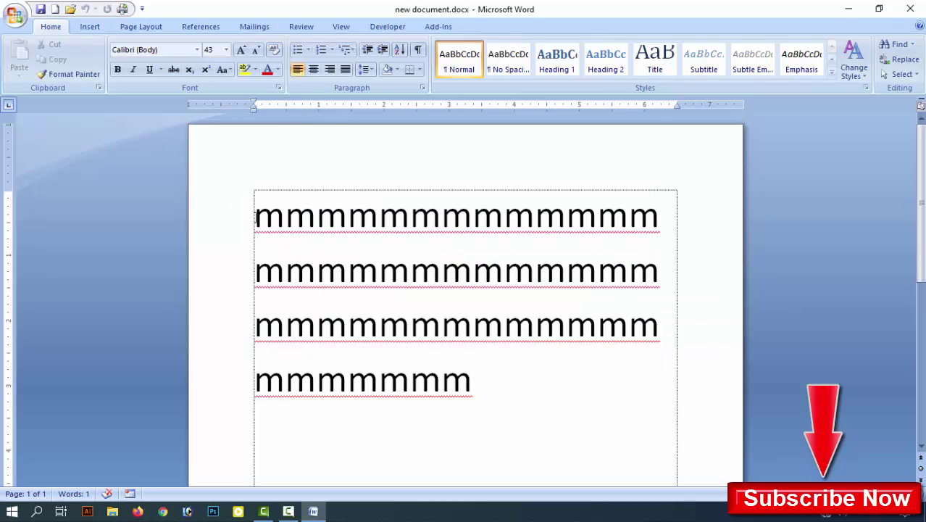
drag(254, 216, 281, 218)
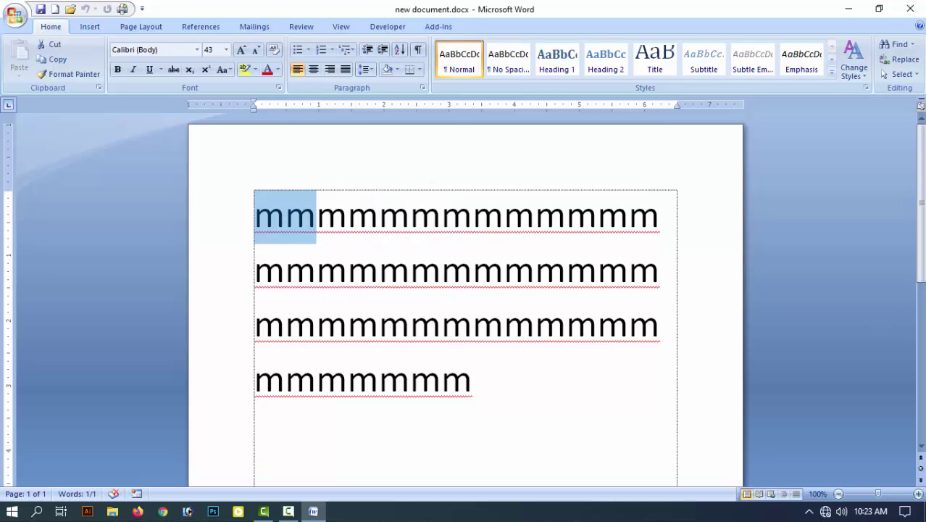
click(25, 18)
mouse_move(40, 140)
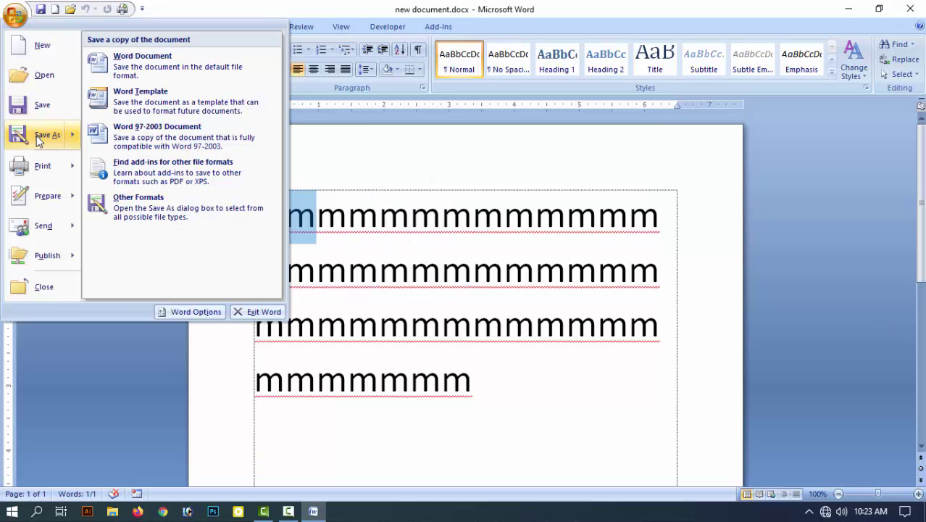
click(418, 287)
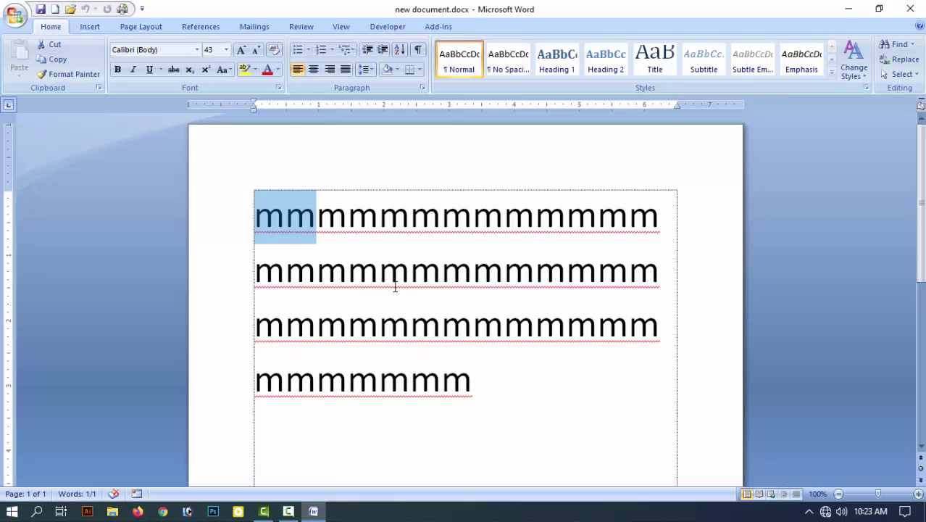
Step: Save new document.docx again under its existing name and location
click(14, 14)
click(41, 100)
click(15, 14)
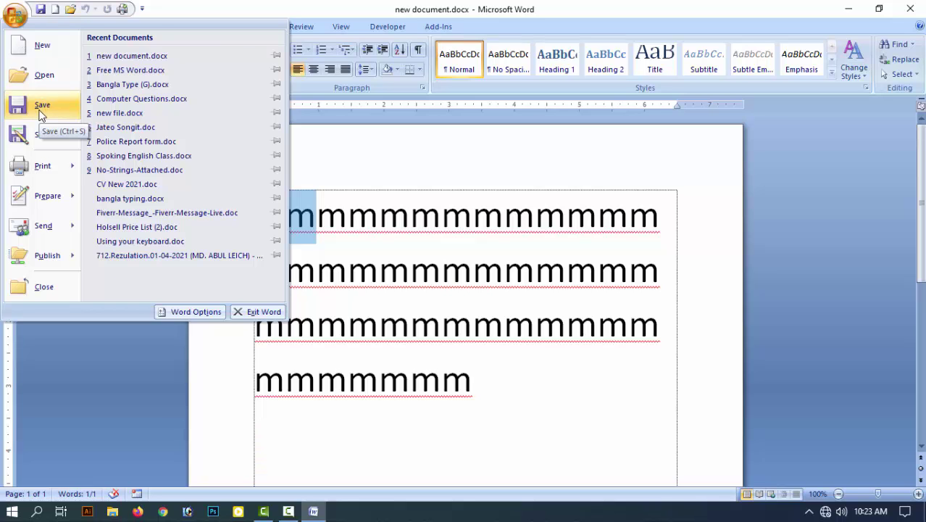
click(41, 109)
click(14, 14)
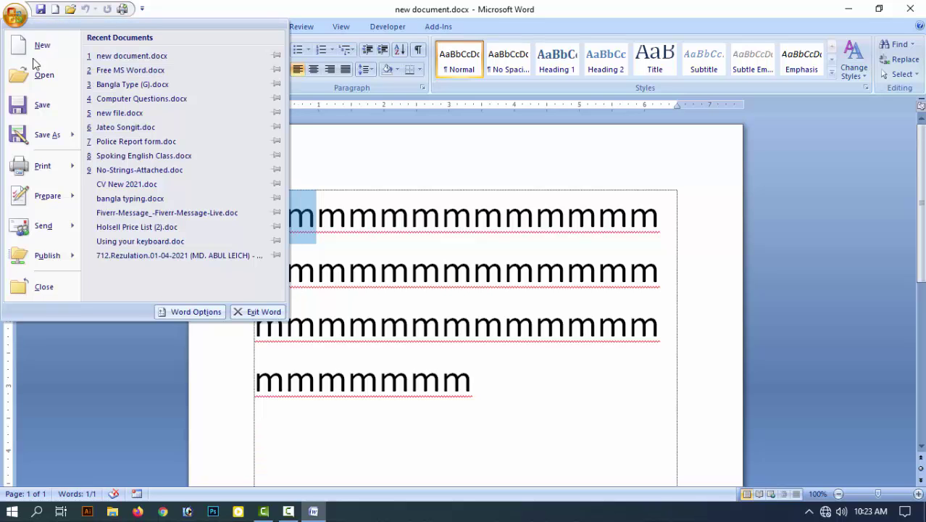
click(40, 108)
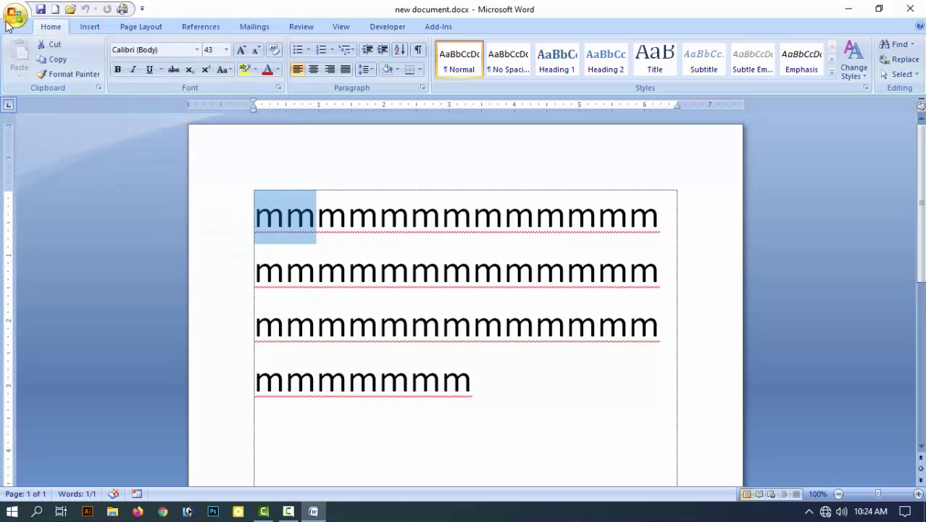
click(14, 15)
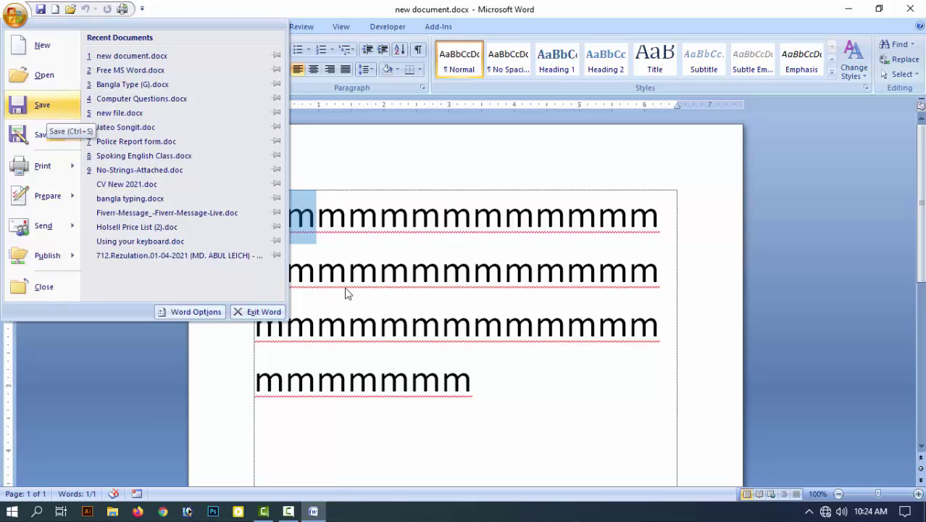
click(47, 109)
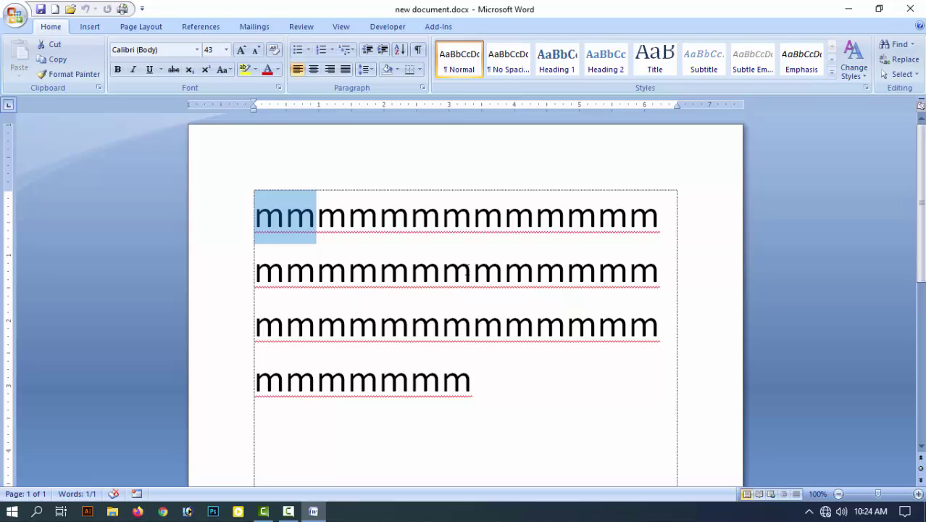
Step: Save a copy of the document to the Desktop under the name new.docx
click(14, 15)
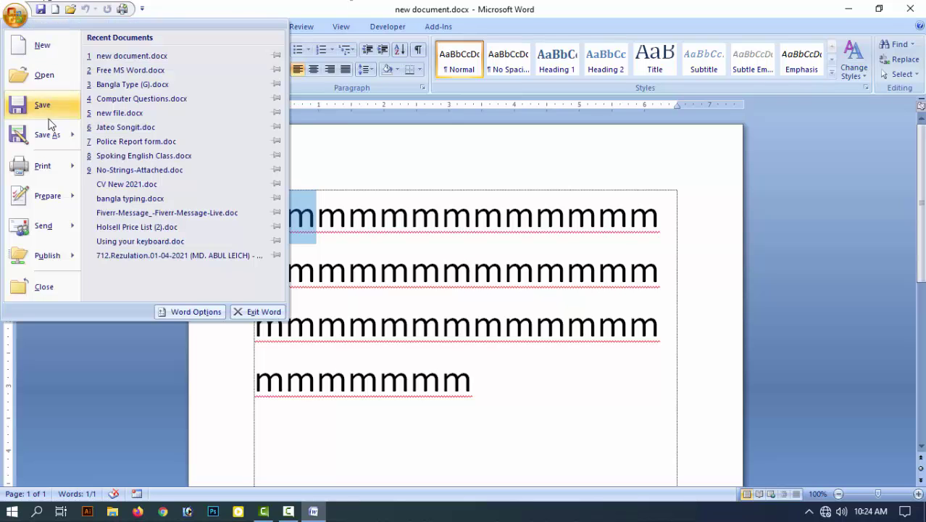
mouse_move(56, 141)
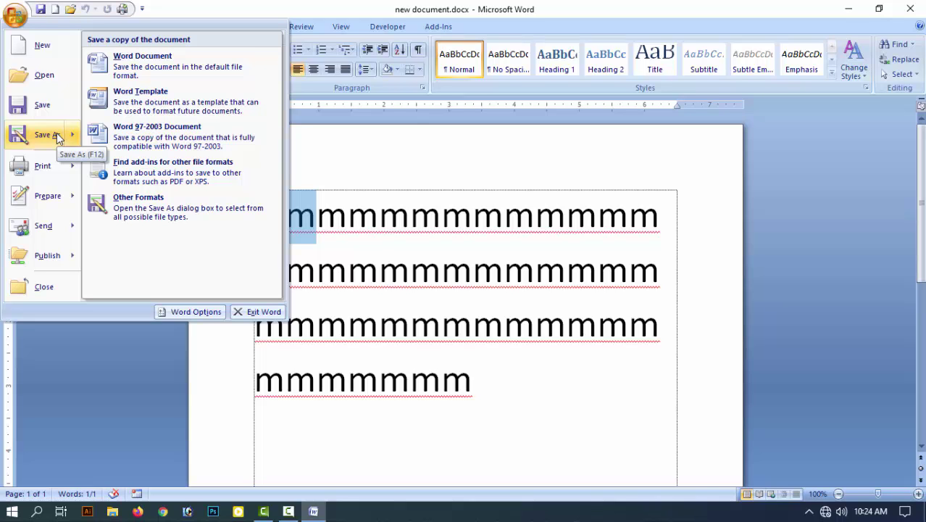
click(57, 138)
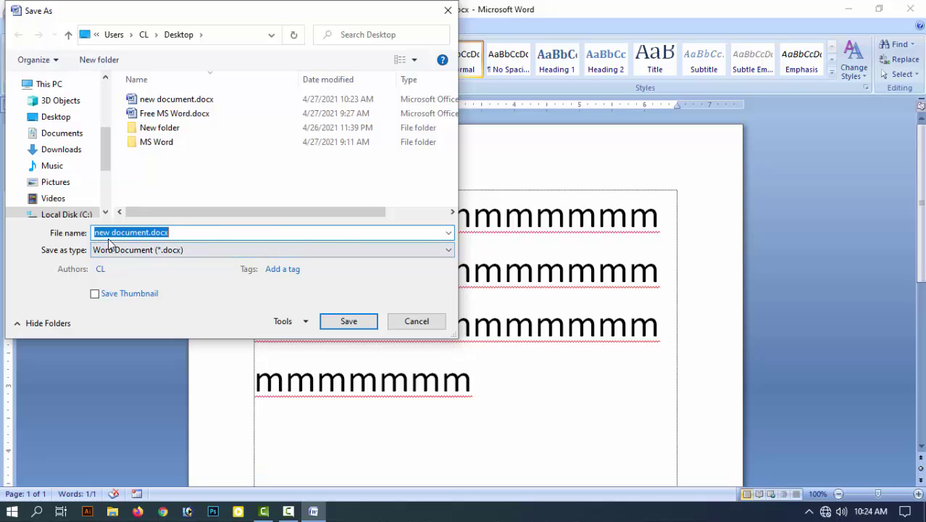
drag(110, 233, 148, 245)
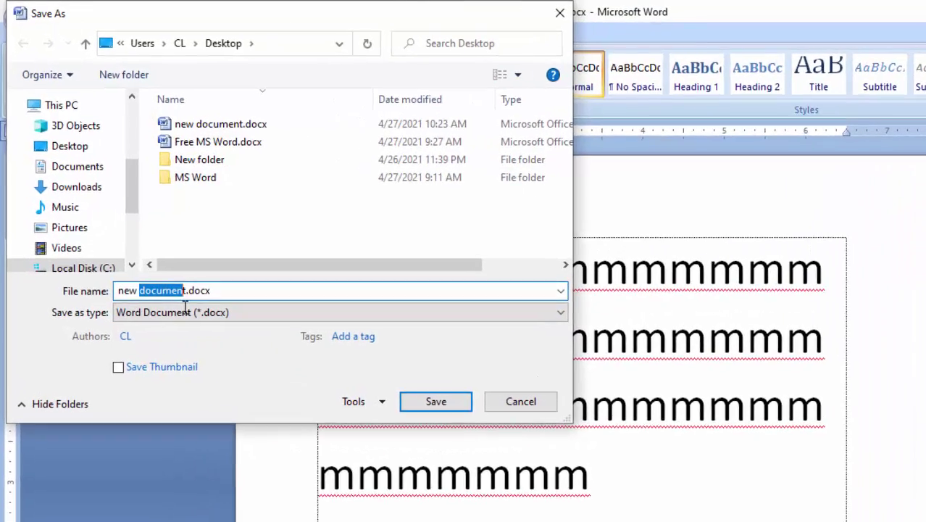
drag(185, 305, 187, 305)
key(BackSpace)
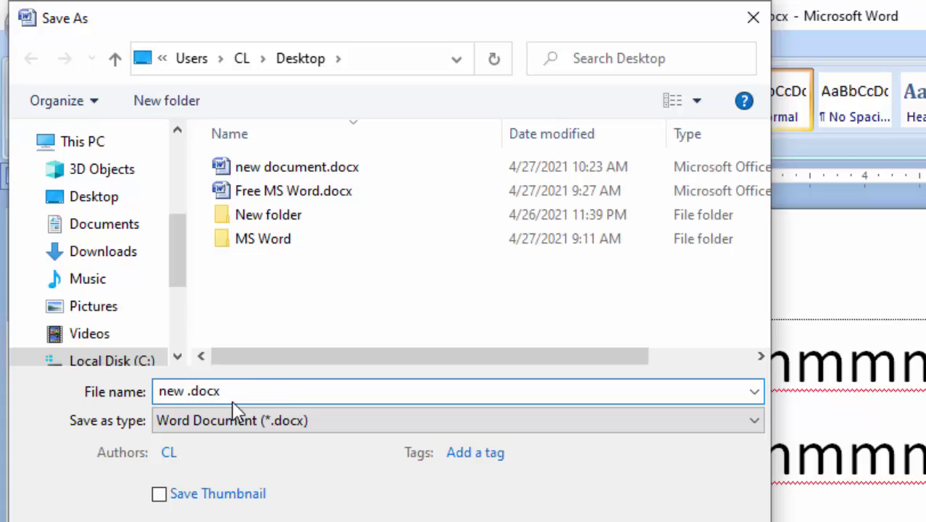
key(BackSpace)
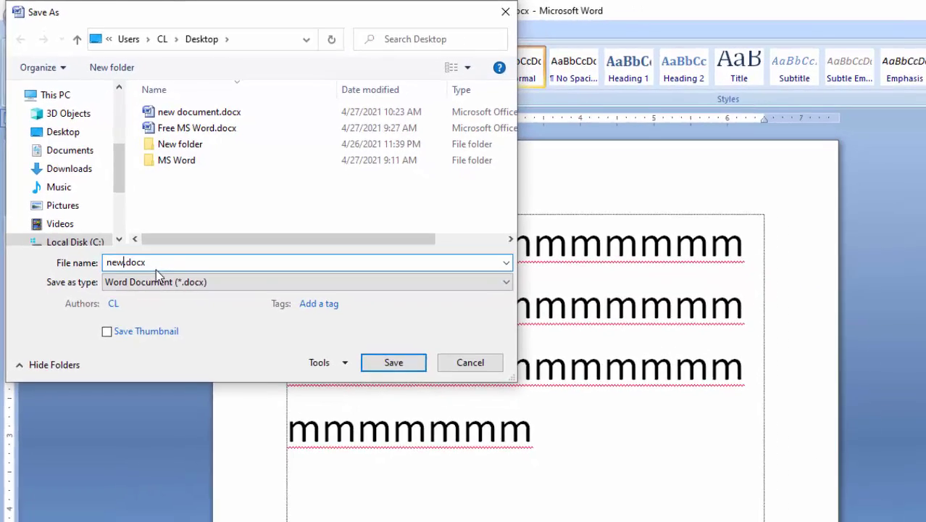
key(Return)
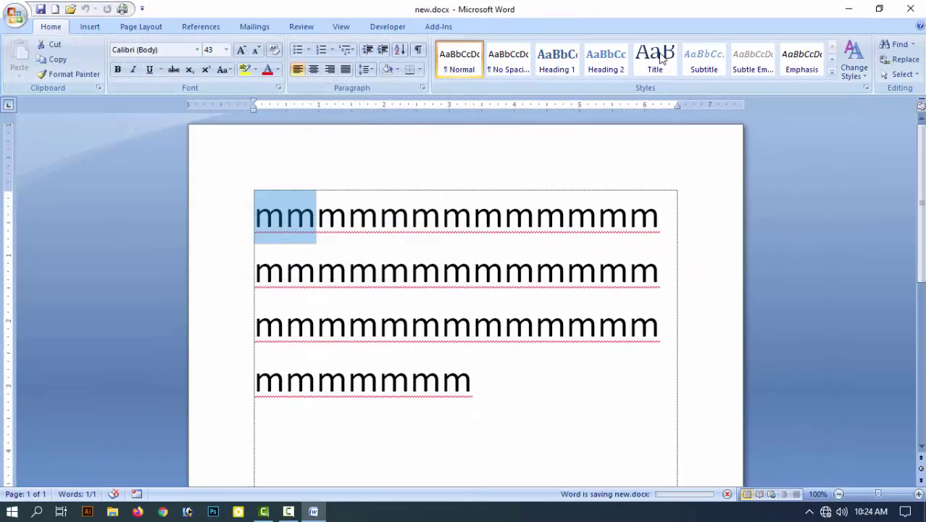
Step: Close the document and reopen new.docx from the desktop
click(910, 9)
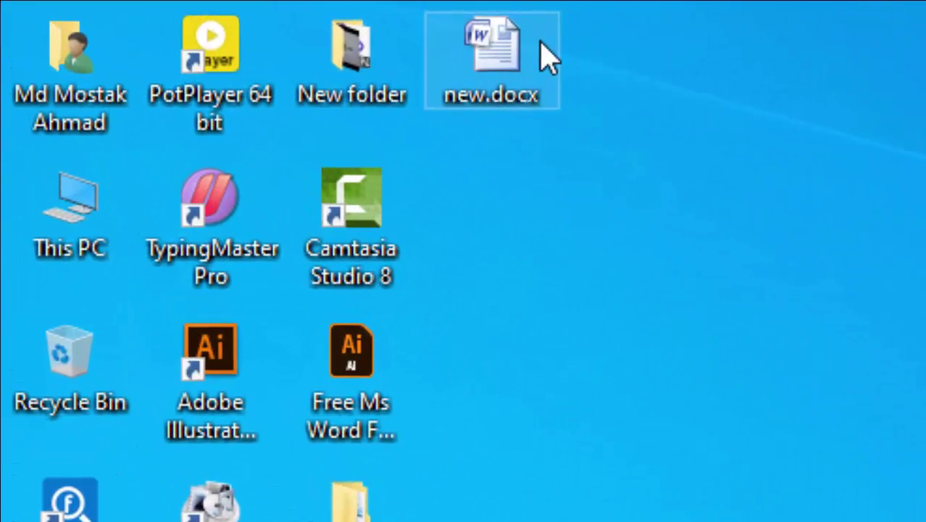
double_click(194, 21)
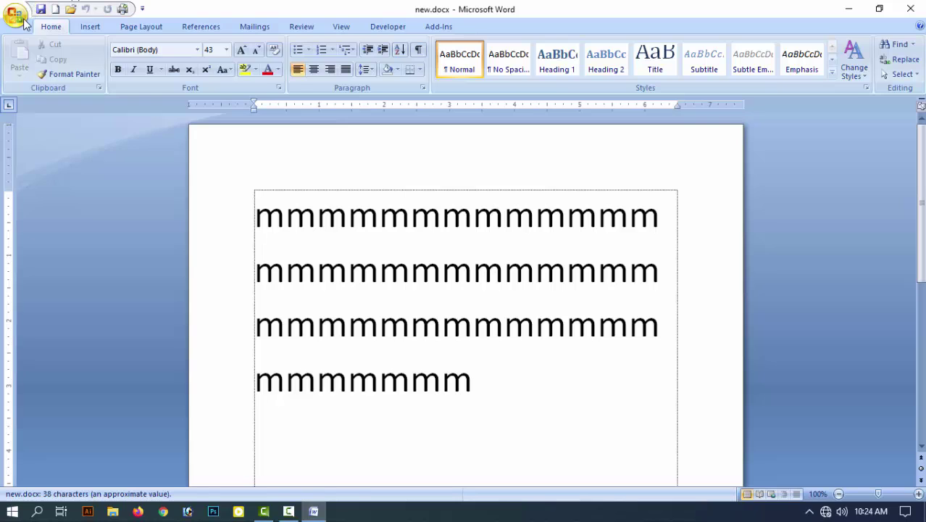
Step: View the document's print options and close them without printing
click(24, 19)
mouse_move(35, 124)
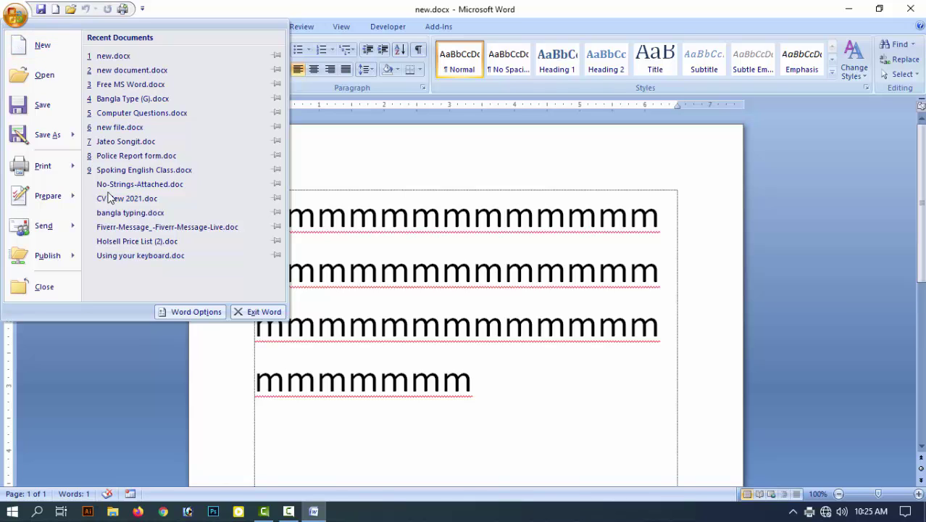
click(45, 167)
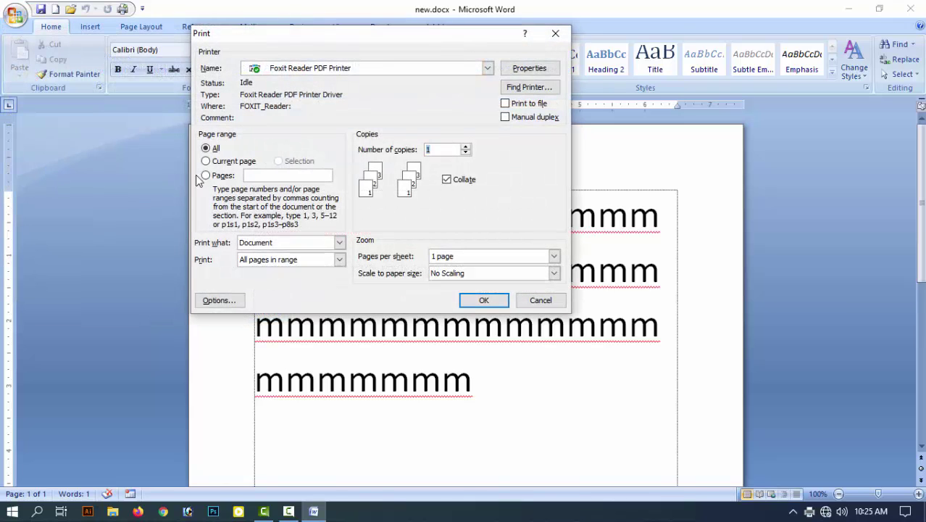
click(556, 33)
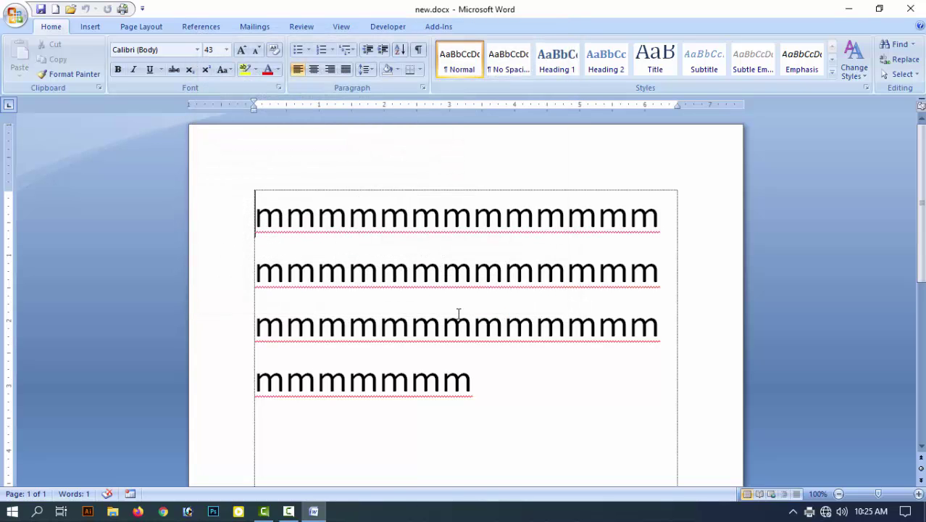
Step: Reopen the print options and choose Foxit Reader PDF Printer as the printer
key(ctrl+p)
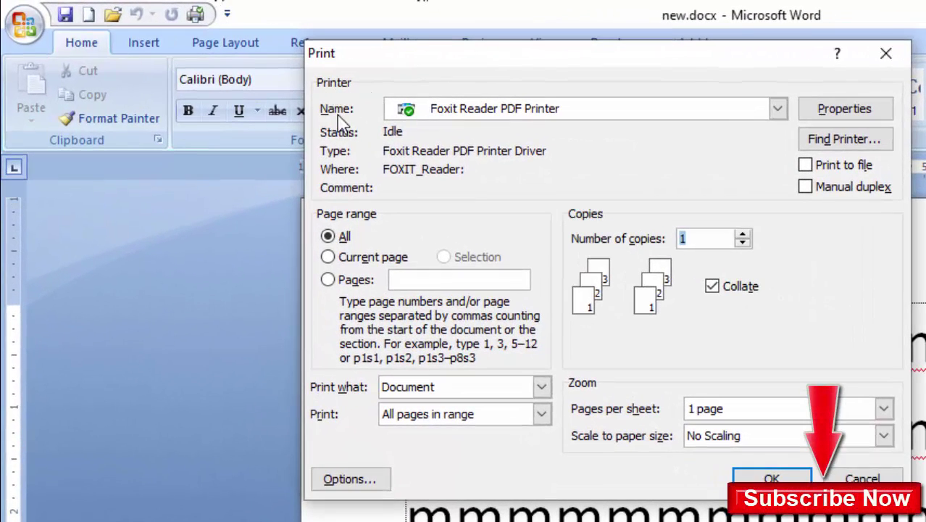
click(476, 113)
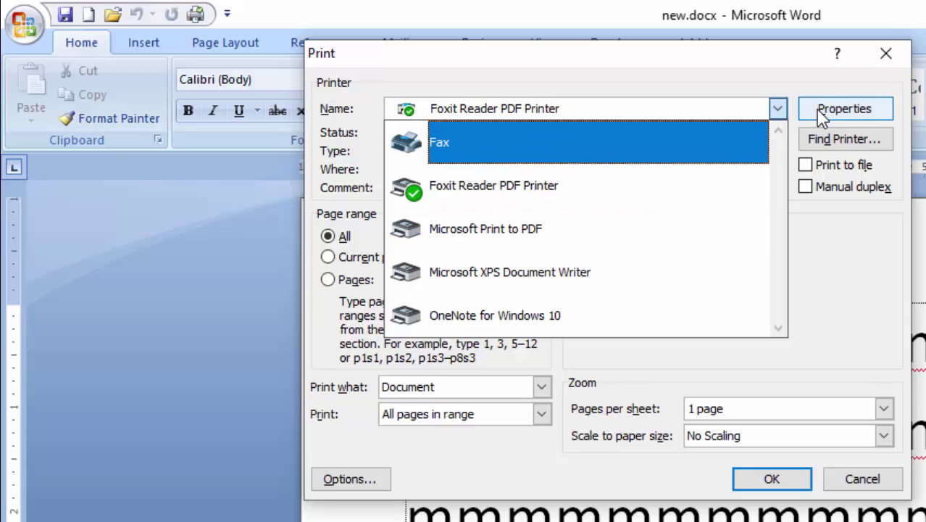
click(495, 186)
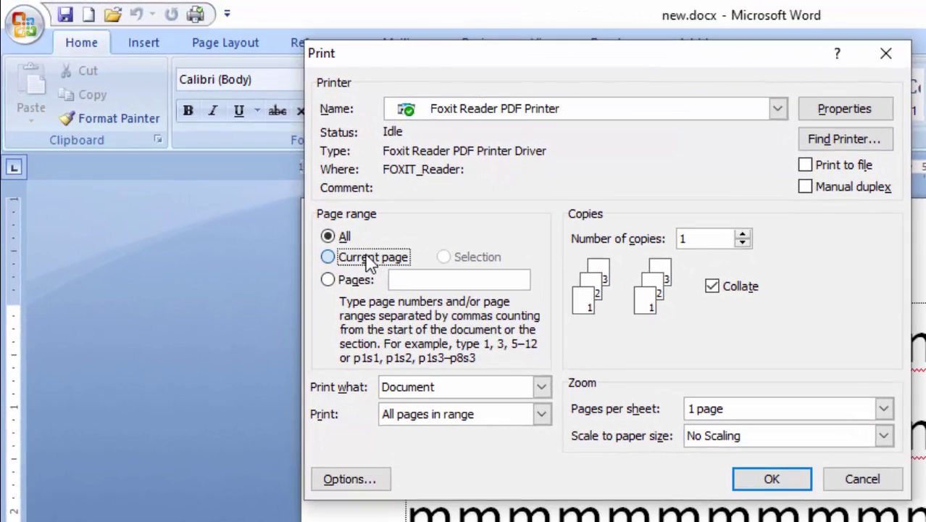
Step: Set the print range to the current page, and switch it to the specific pages 1,3,5
click(293, 205)
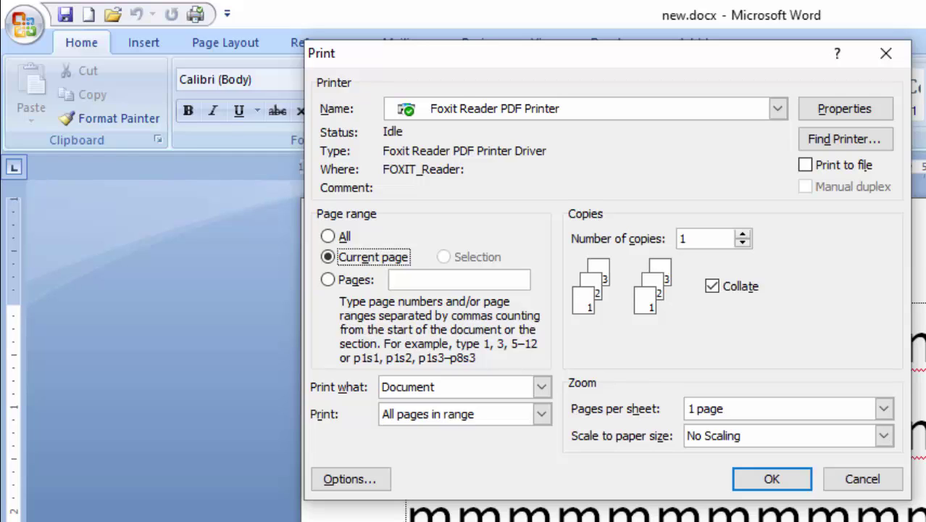
click(362, 281)
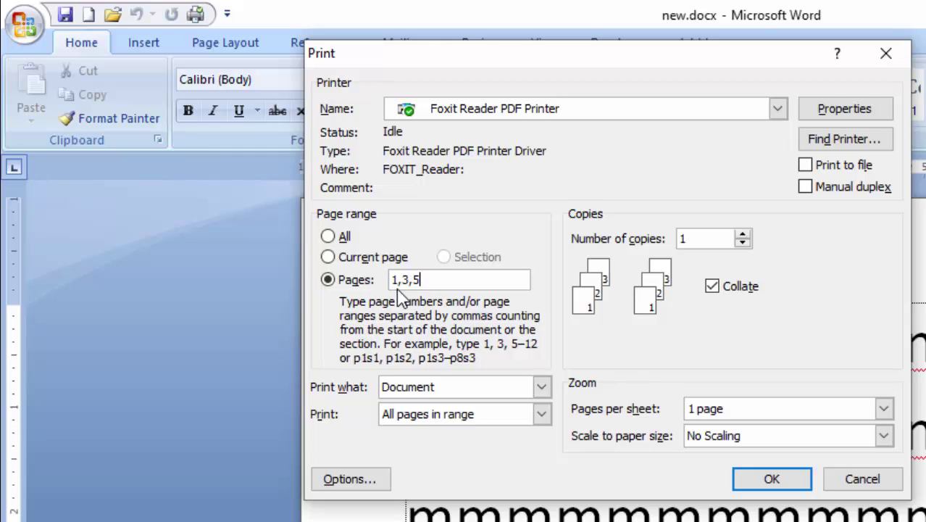
Step: Replace the specific pages in the print range with 5-10
key(BackSpace)
key(BackSpace)
key(BackSpace)
key(BackSpace)
key(BackSpace)
text(5-10)
click(397, 279)
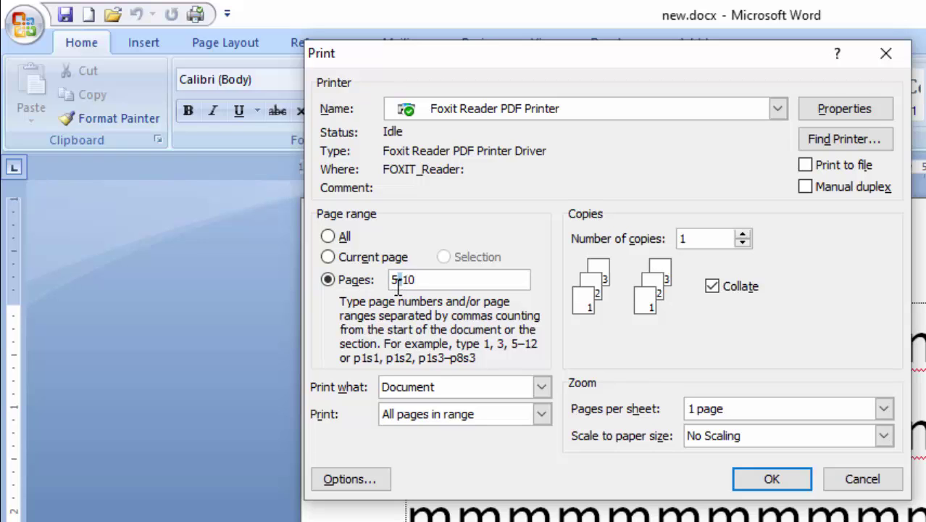
click(466, 282)
Step: Restrict the print range to the current page and increase the number of copies
click(346, 260)
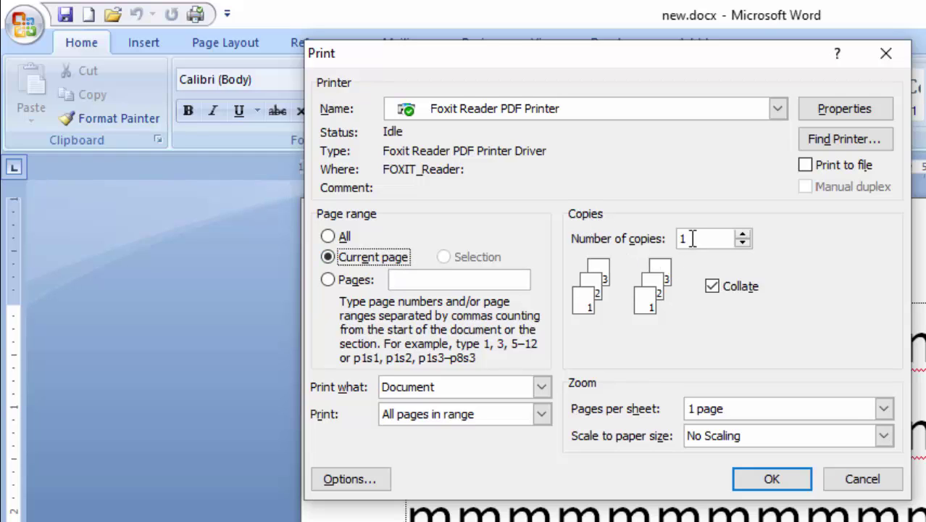
click(742, 235)
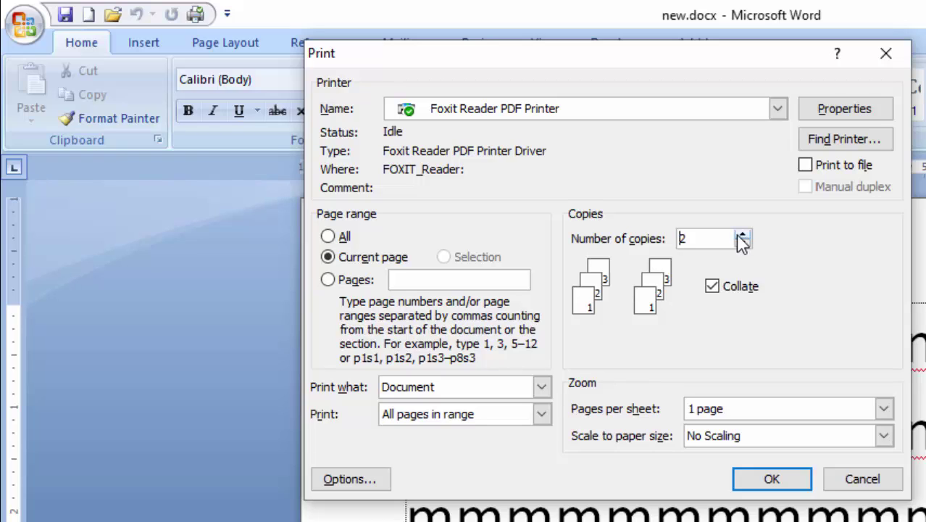
click(742, 234)
click(740, 234)
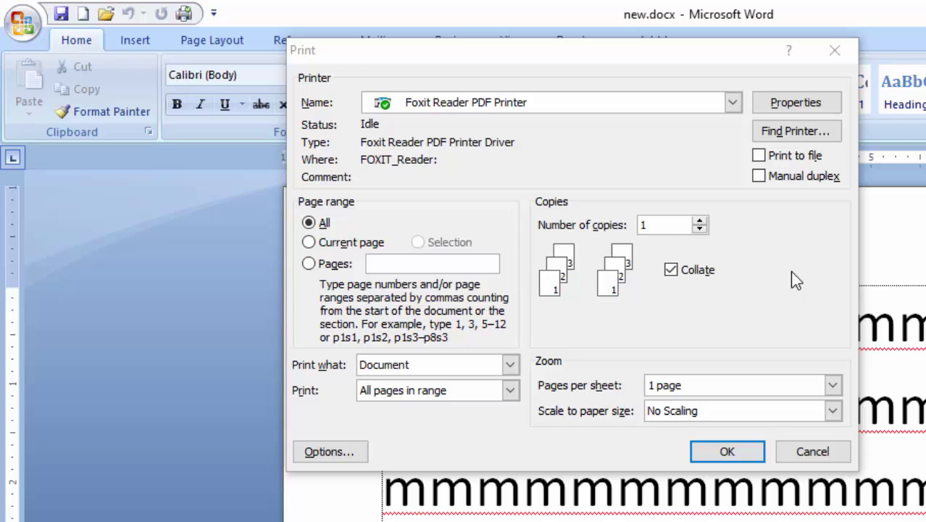
Step: In the printer's layout properties, compare the Landscape and Portrait orientations and finish on Landscape
click(783, 108)
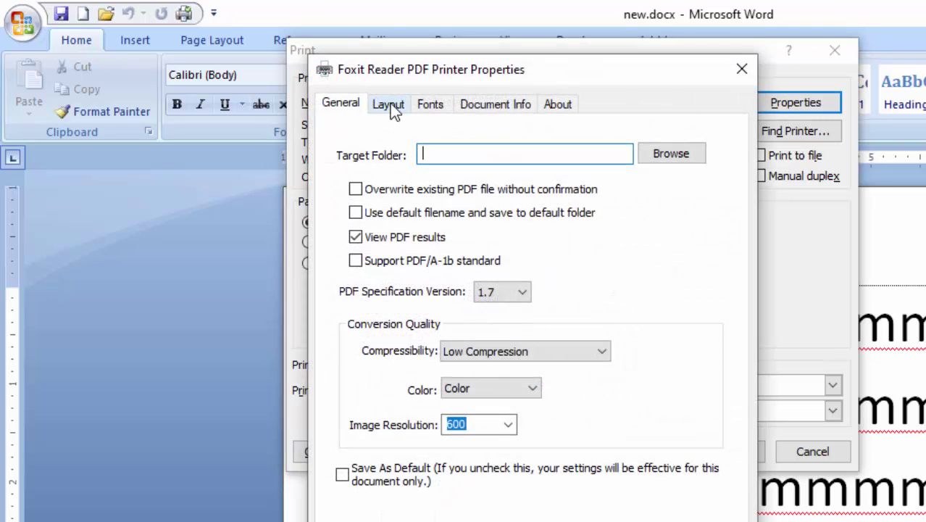
click(389, 106)
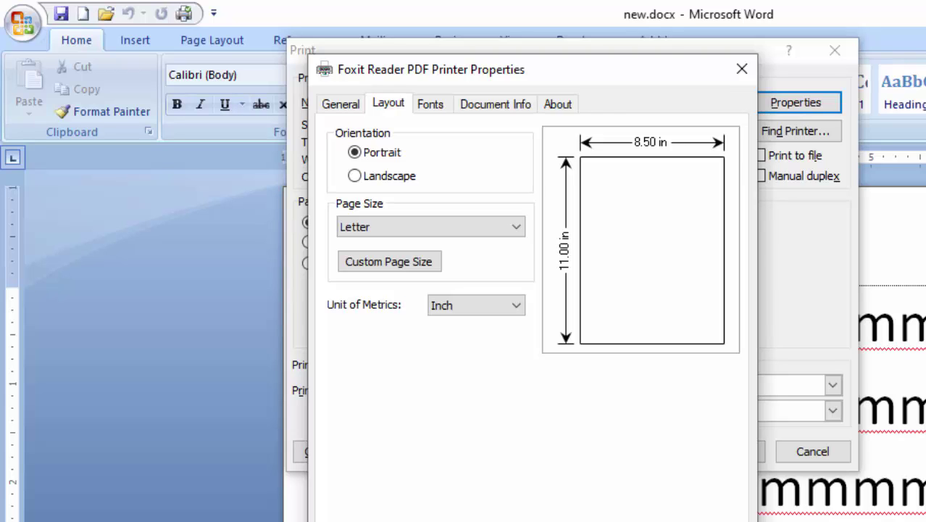
click(373, 177)
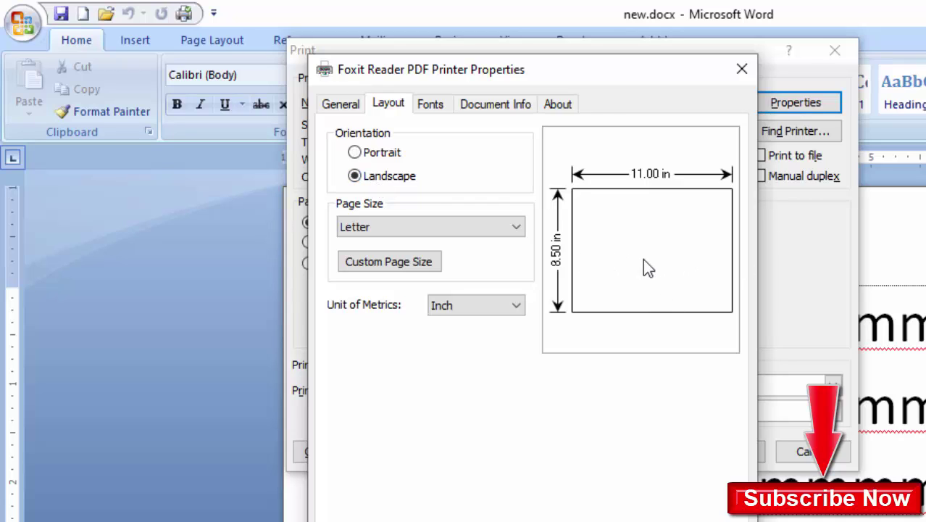
click(391, 154)
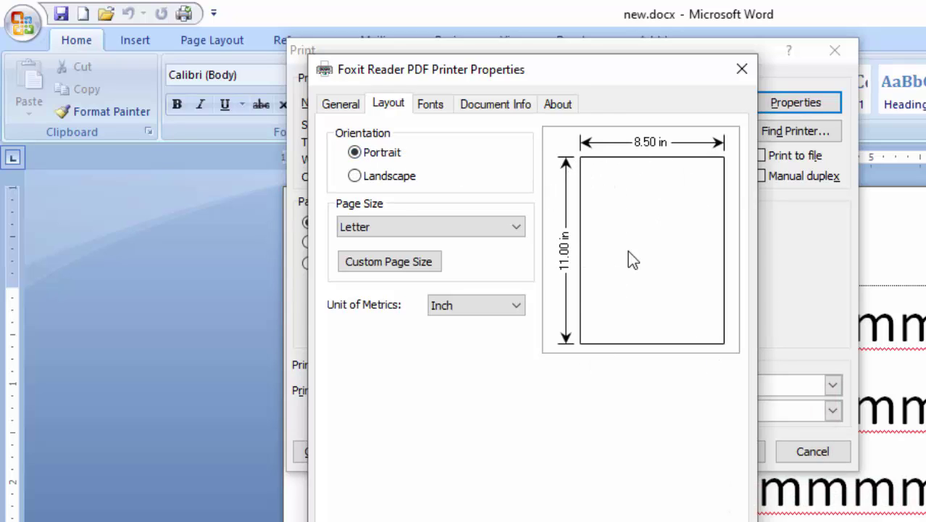
click(367, 177)
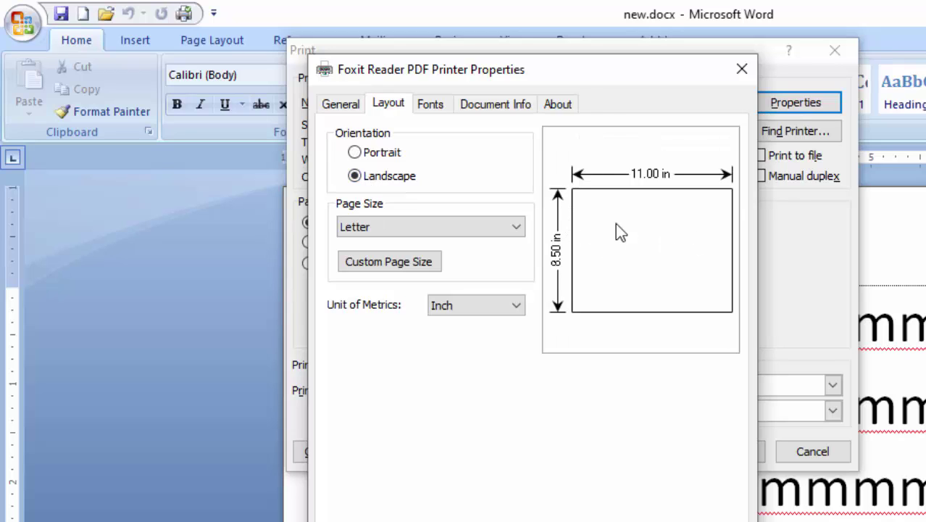
Step: Set the printer's page size to Legal
click(377, 230)
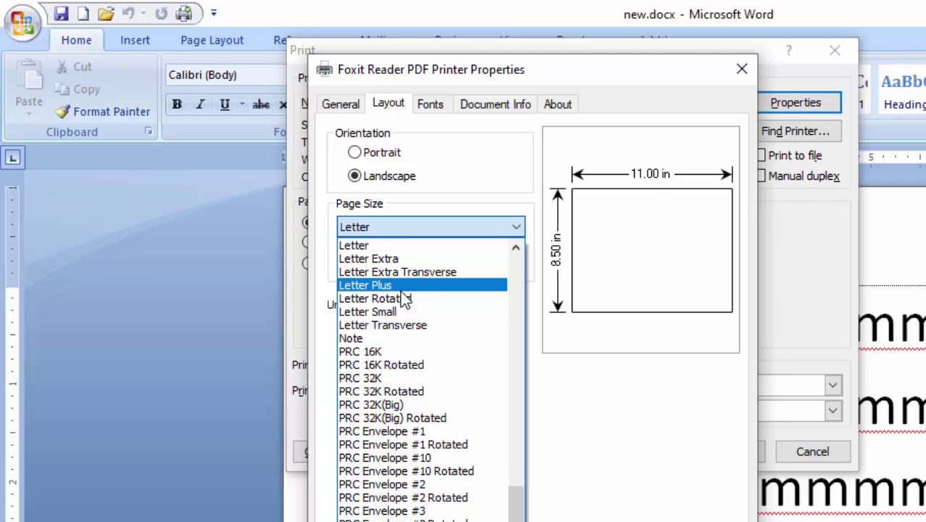
scroll(413, 377, up, 3)
click(371, 349)
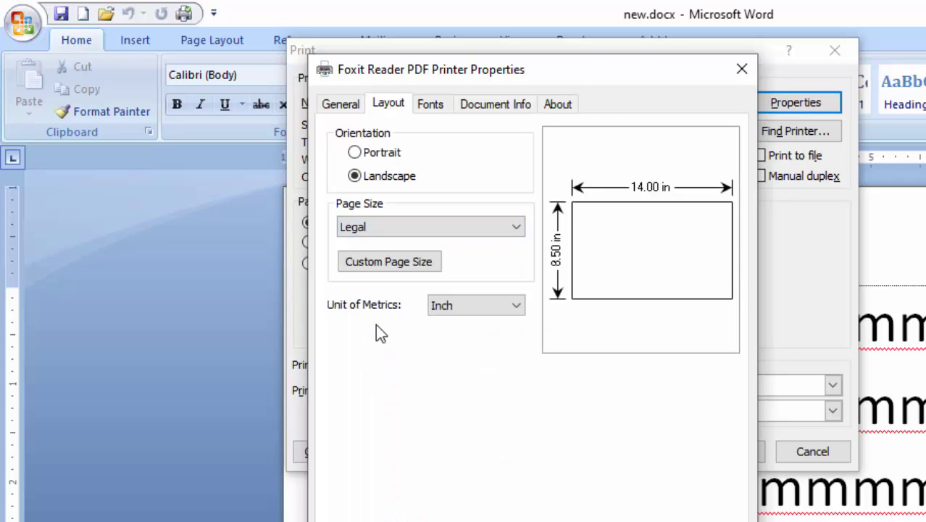
Step: Set the printer orientation to Portrait and the page size to A4, apply the properties, and close the print options without printing
click(360, 153)
click(372, 237)
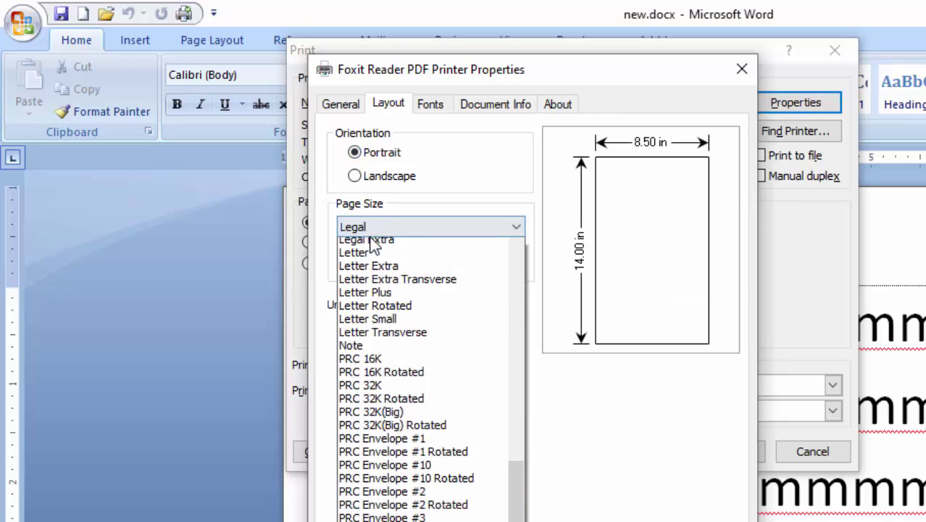
scroll(420, 451, up, 7)
scroll(425, 507, up, 14)
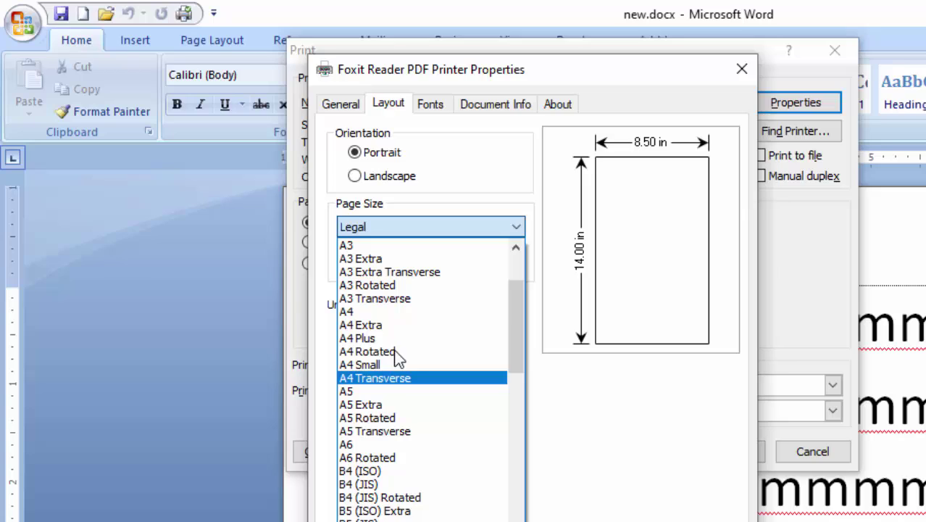
click(393, 313)
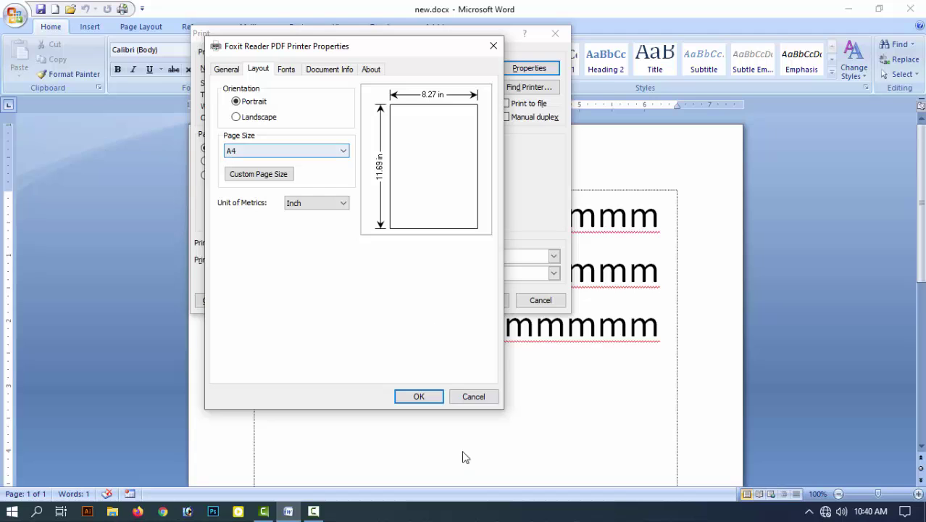
click(419, 396)
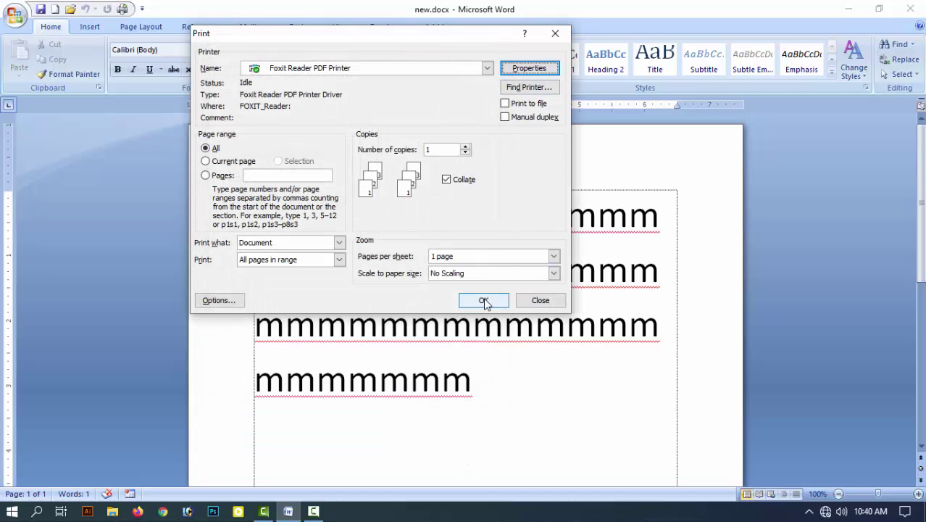
click(543, 300)
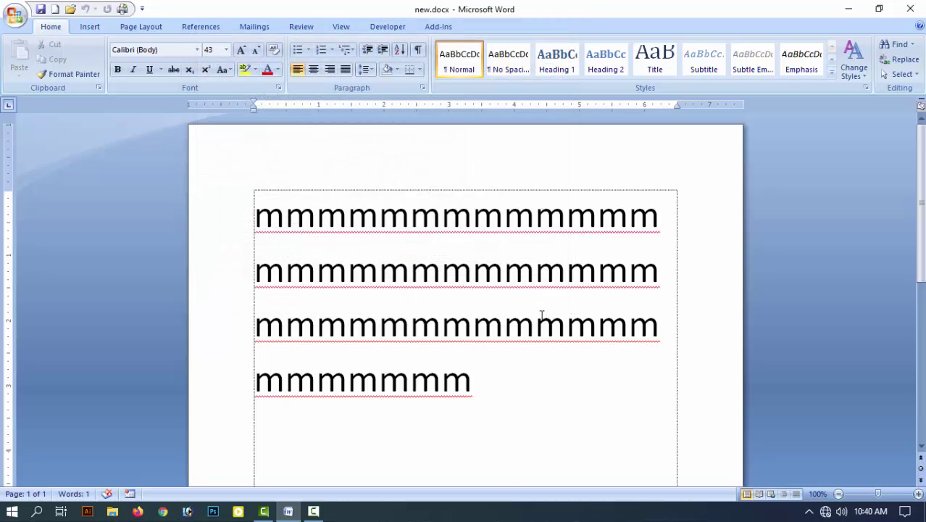
Step: Check the document in print preview at different zoom levels, and return to editing
click(14, 14)
mouse_move(69, 165)
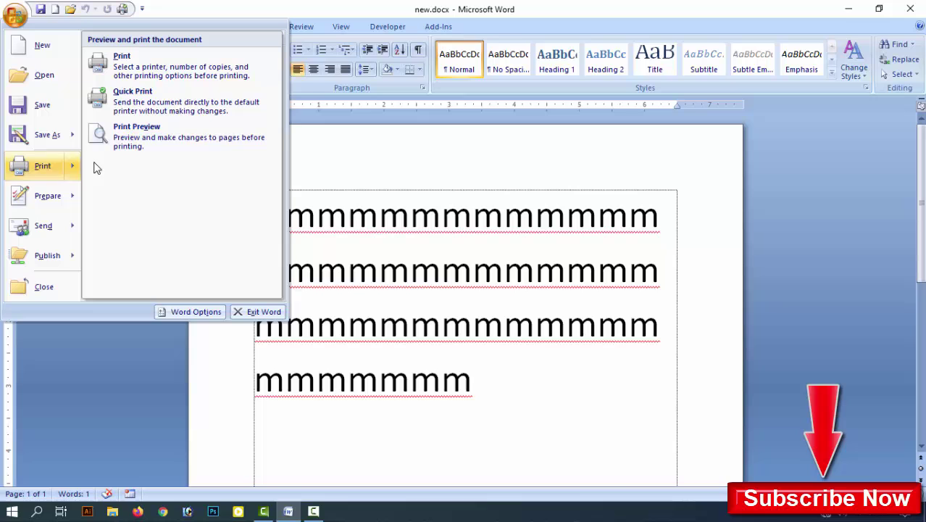
click(169, 140)
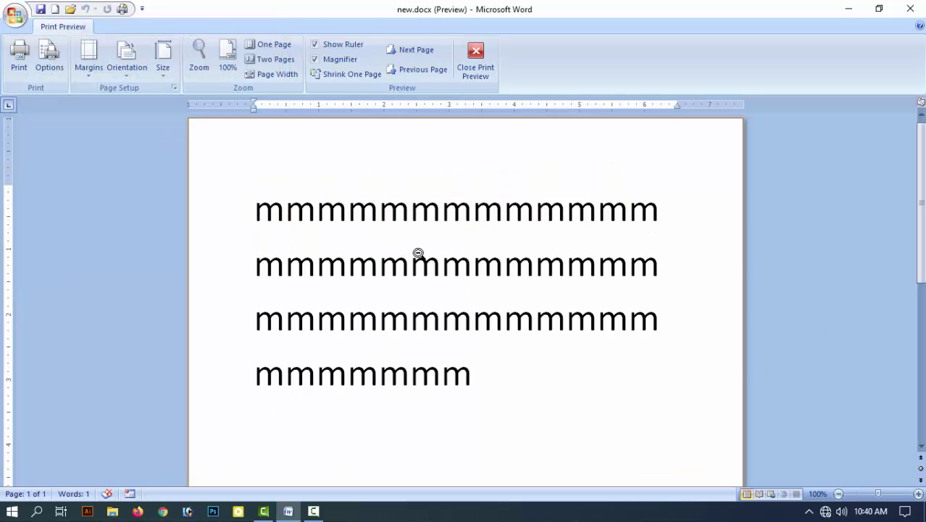
click(397, 228)
click(399, 225)
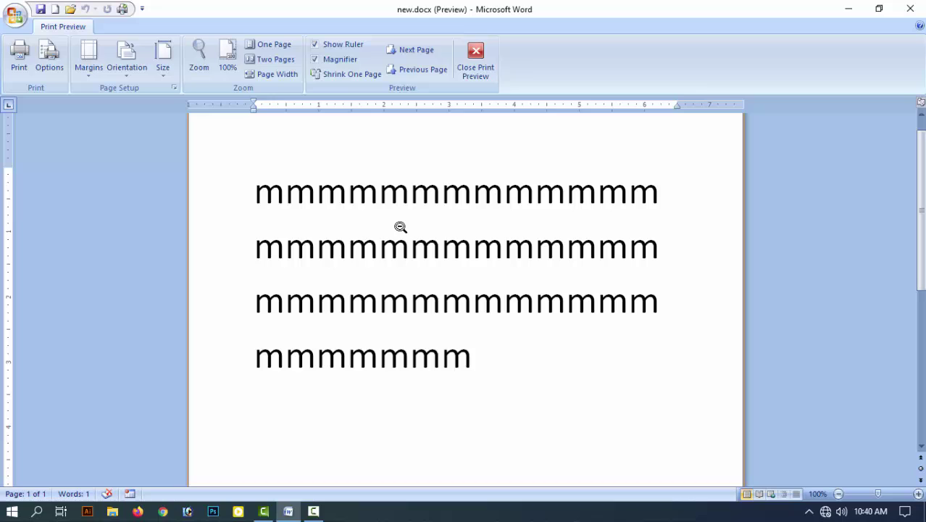
click(476, 56)
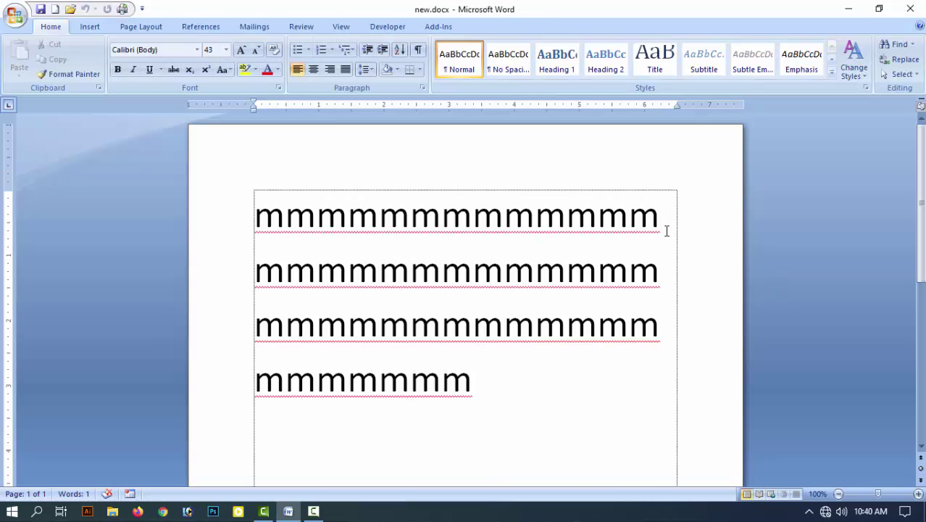
Step: Show the paragraph marks and place the cursor at the end of the document
click(419, 50)
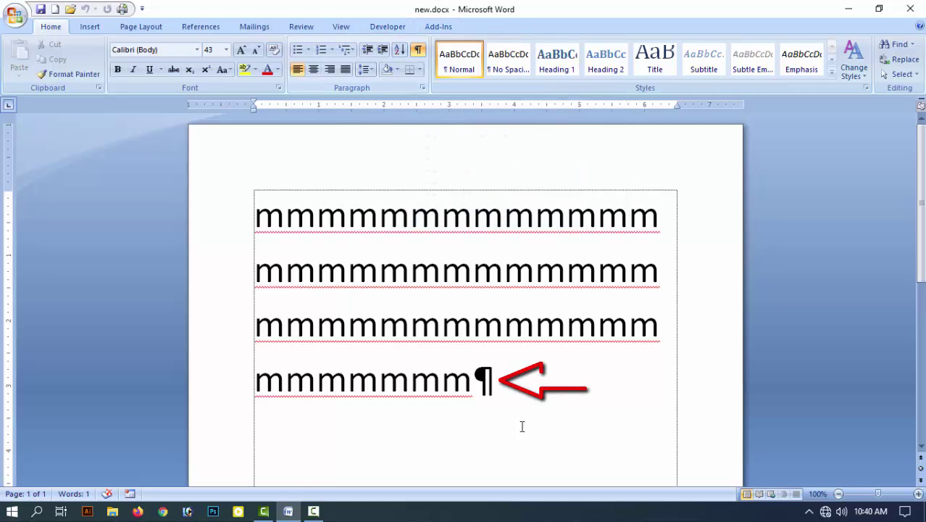
key(ctrl+End)
Step: Examine the end of the last text line in print preview for the paragraph mark, and close the preview
click(14, 14)
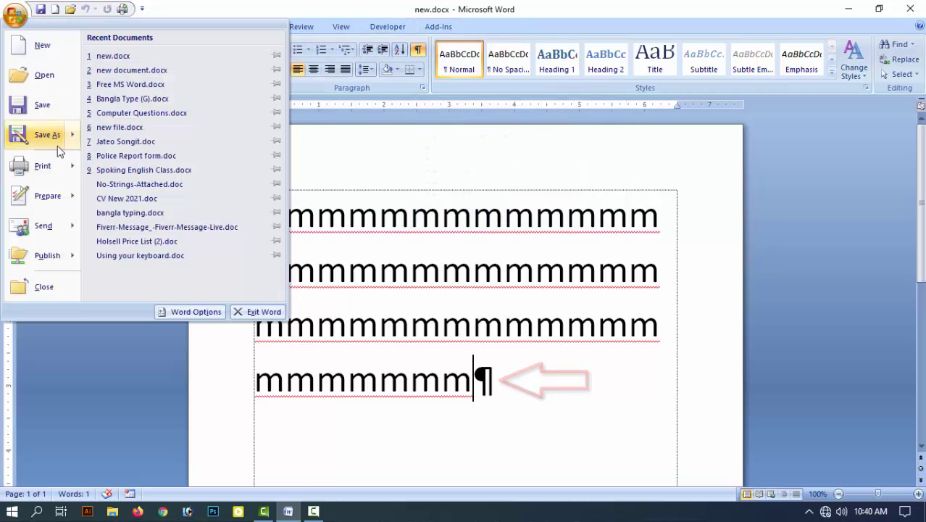
mouse_move(58, 183)
mouse_move(73, 166)
click(182, 136)
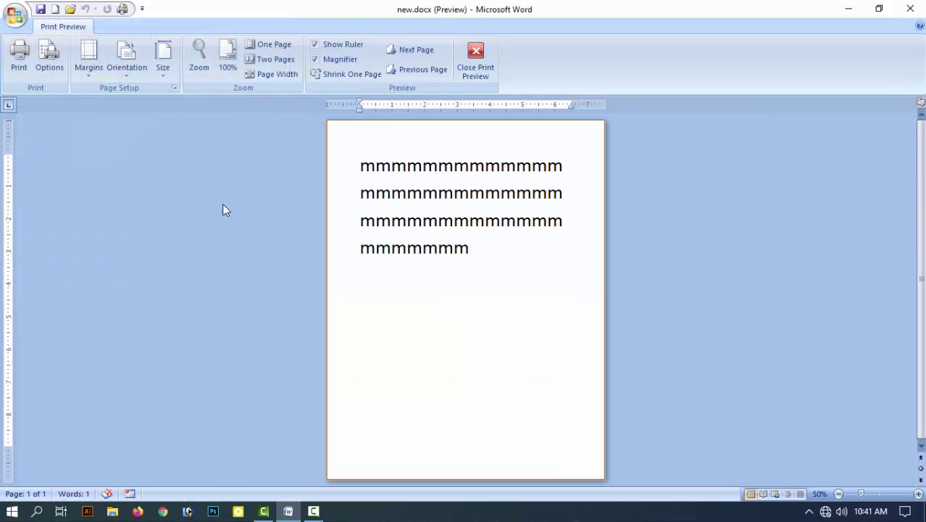
click(491, 269)
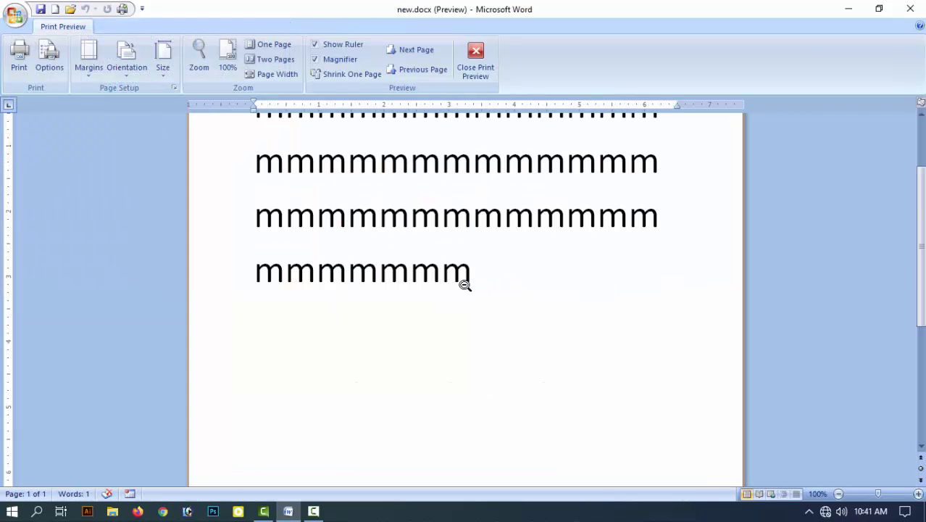
click(465, 284)
click(473, 253)
click(475, 62)
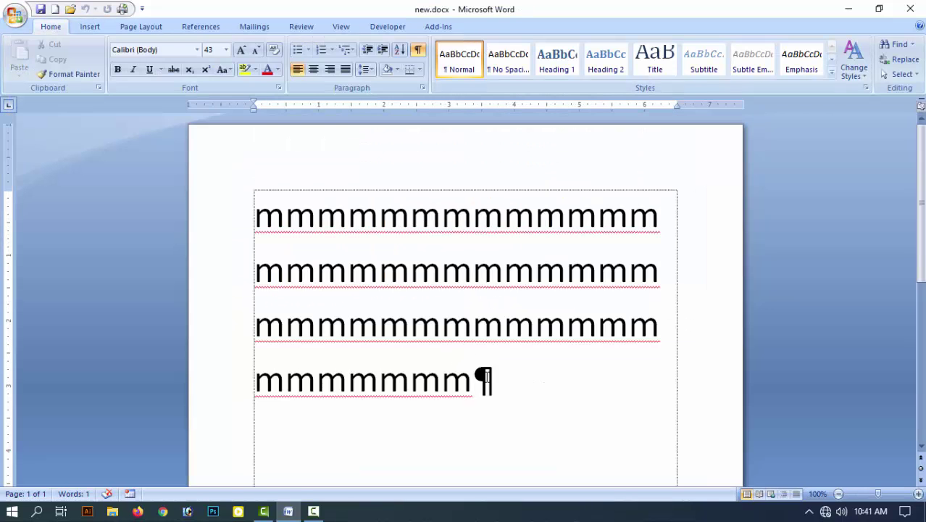
Step: Select the paragraph mark at the end of the last line and reopen the print preview
drag(487, 378, 500, 378)
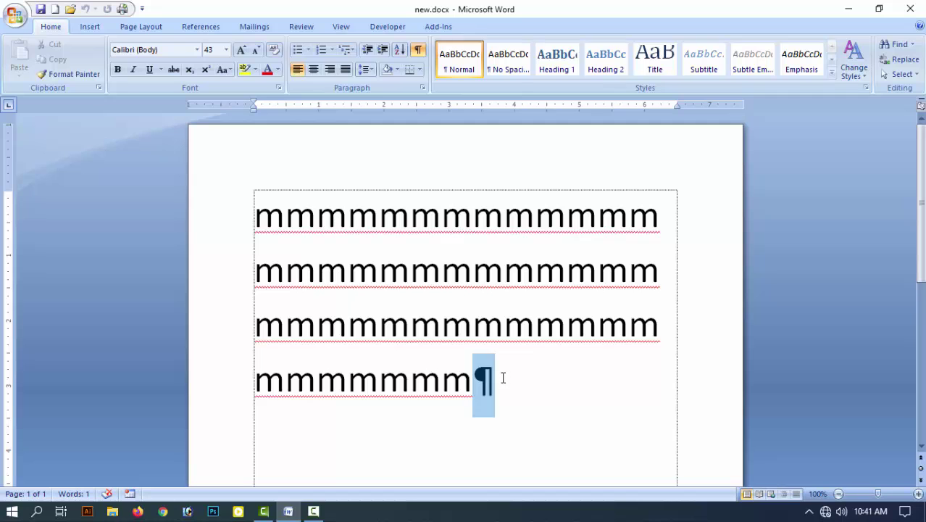
click(14, 15)
mouse_move(40, 166)
click(130, 134)
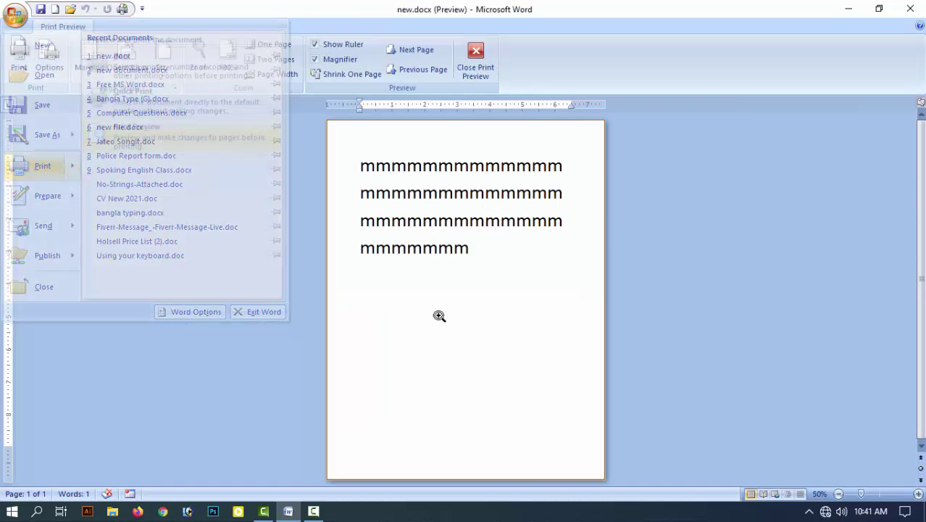
Step: Examine the end of the text at 100% in print preview, and close the preview
click(439, 316)
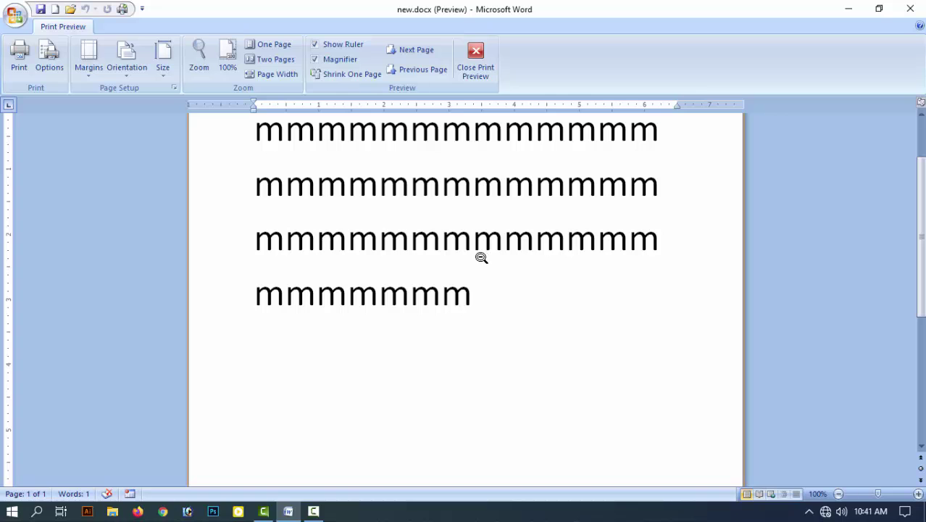
click(476, 55)
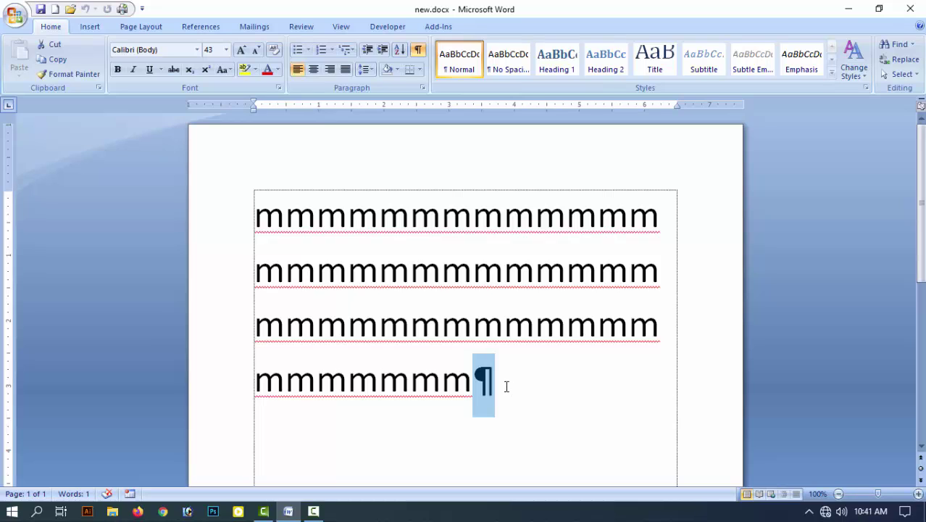
Step: Delete the last two letters from the final line of text, and look over the available print commands
key(BackSpace)
key(BackSpace)
key(BackSpace)
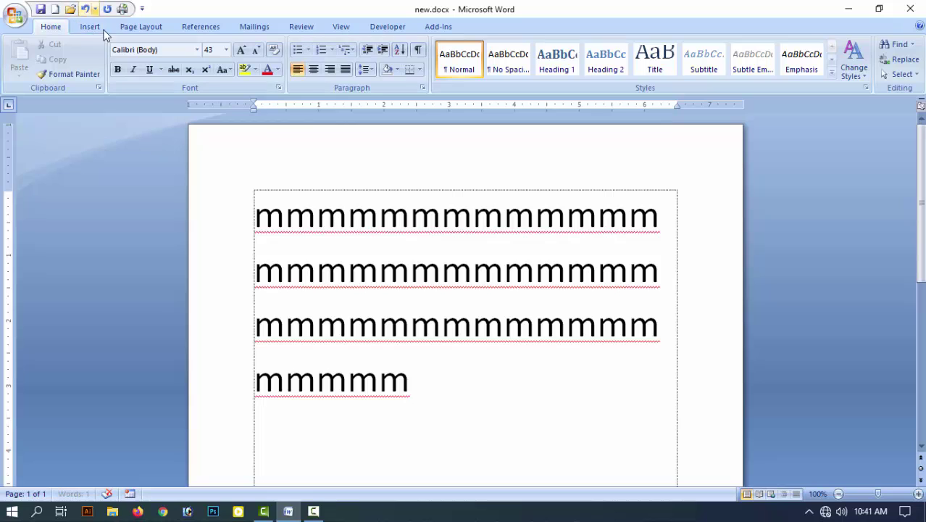
click(14, 15)
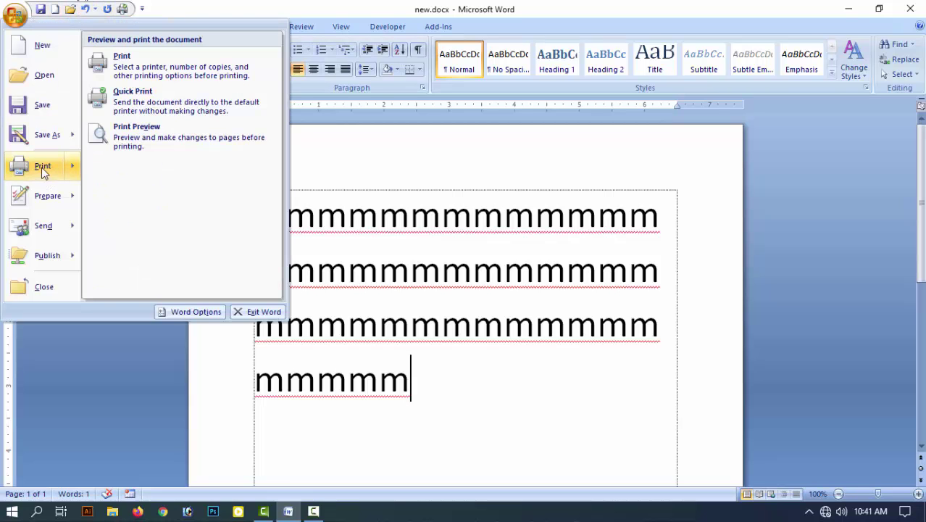
click(232, 4)
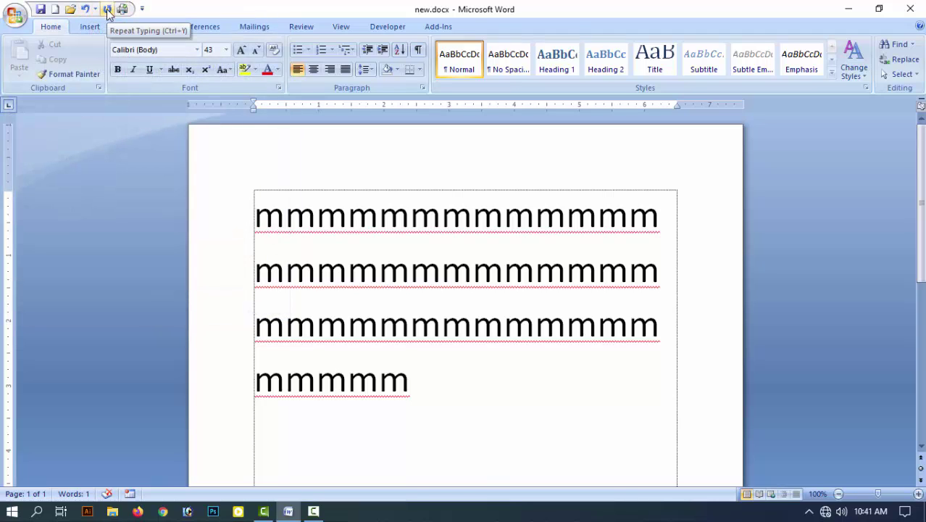
Step: Start a new line below the text with "nnnnn", and delete these letters again
key(Return)
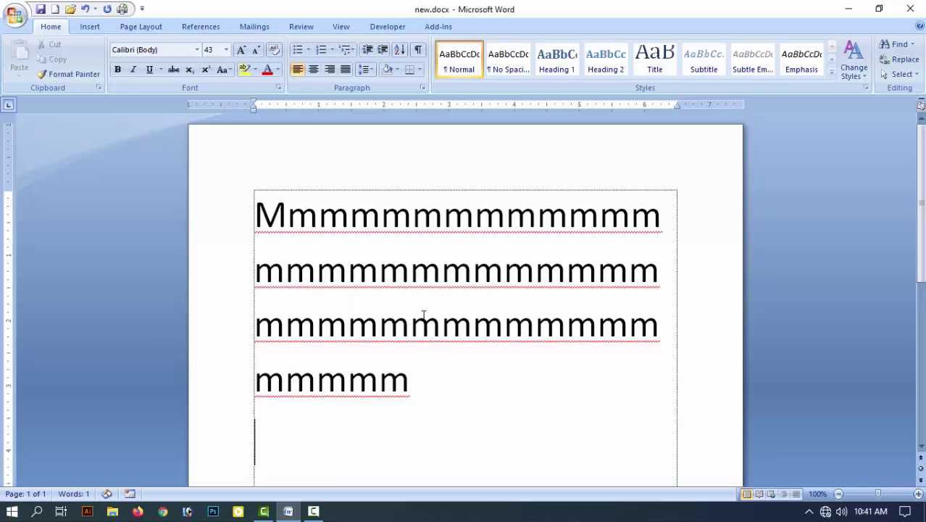
text(nnnnn)
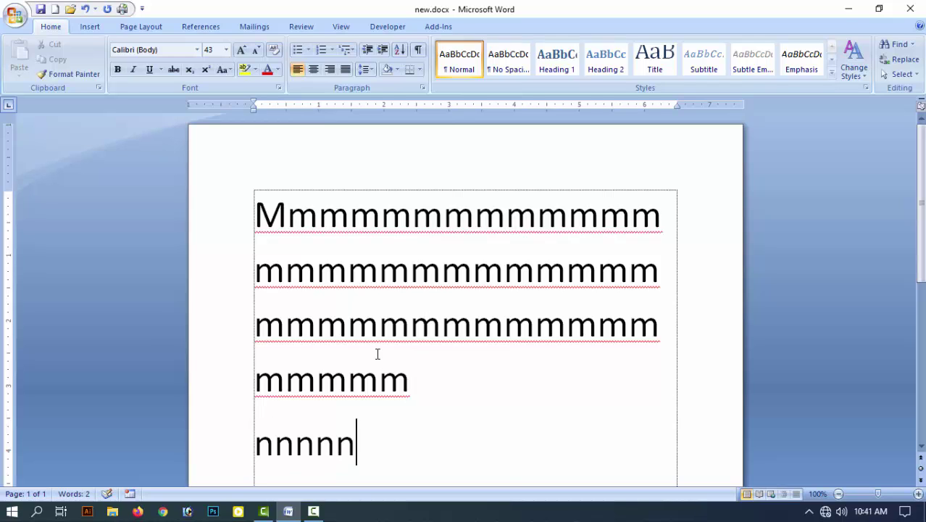
drag(358, 445, 239, 449)
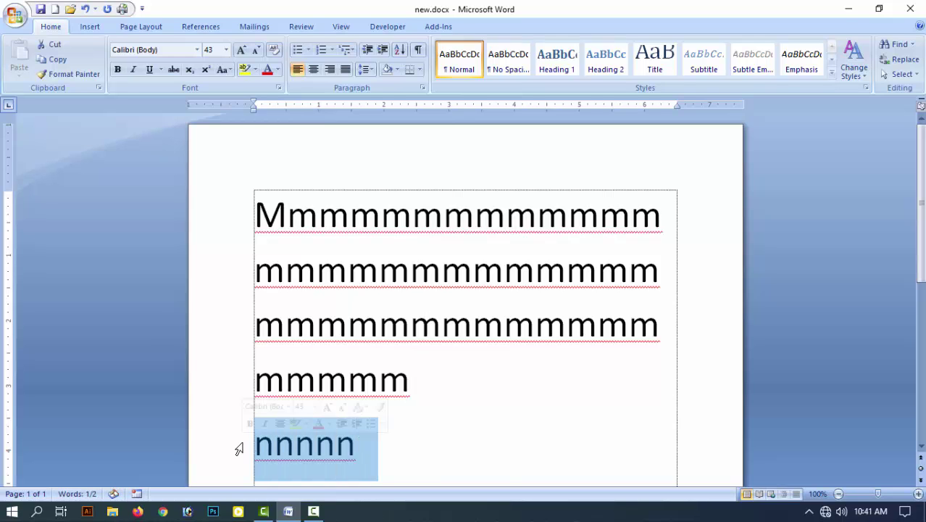
key(Delete)
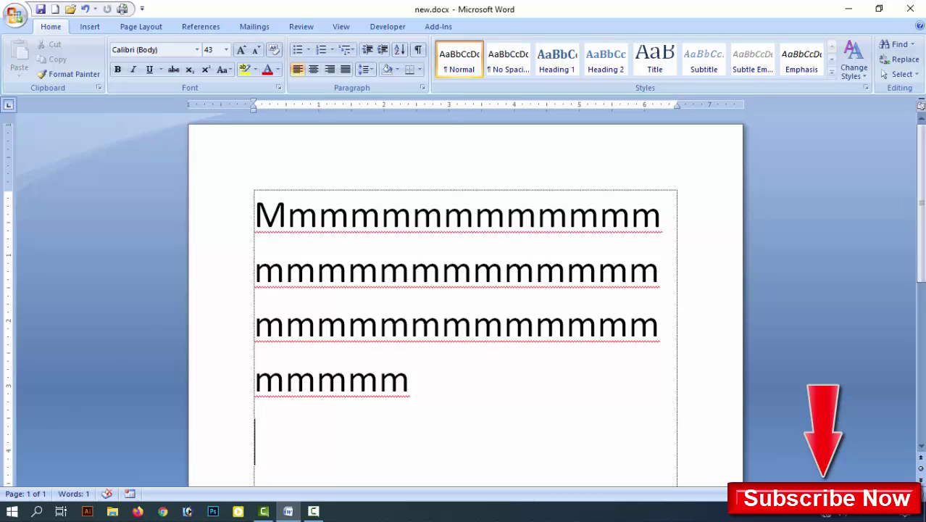
Step: Undo and redo the deletion of the "nnnnn" text three times
click(84, 9)
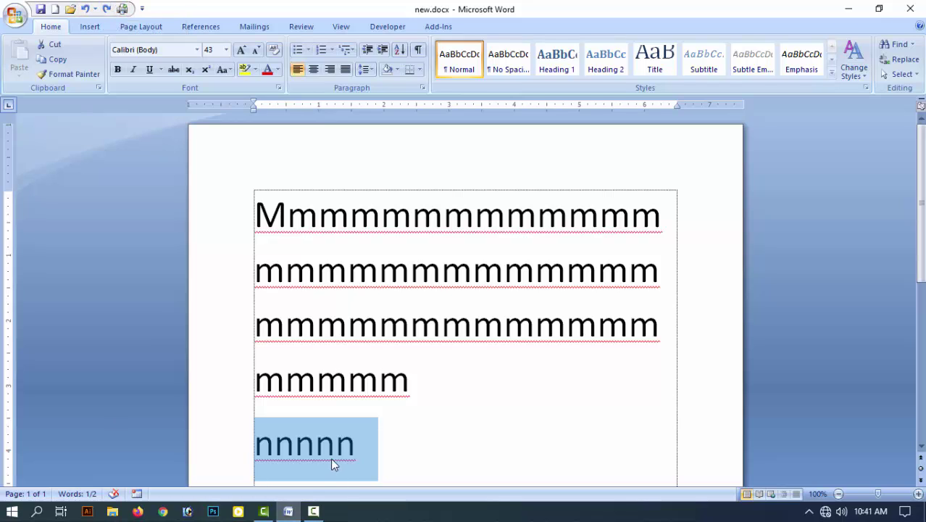
click(105, 8)
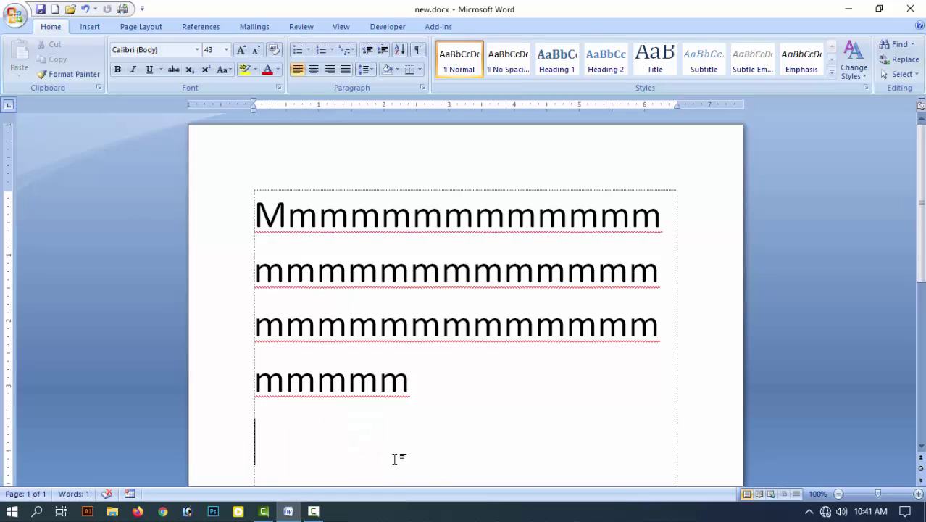
key(ctrl+z)
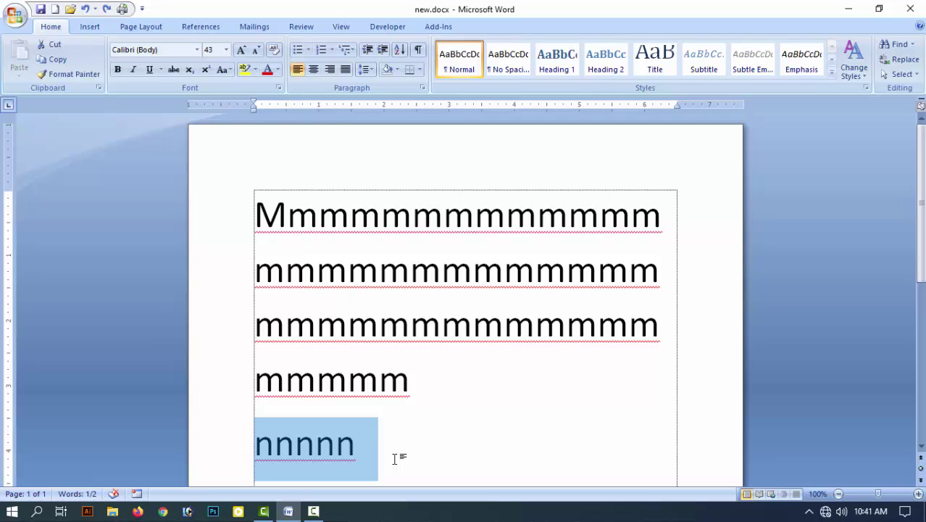
key(ctrl+y)
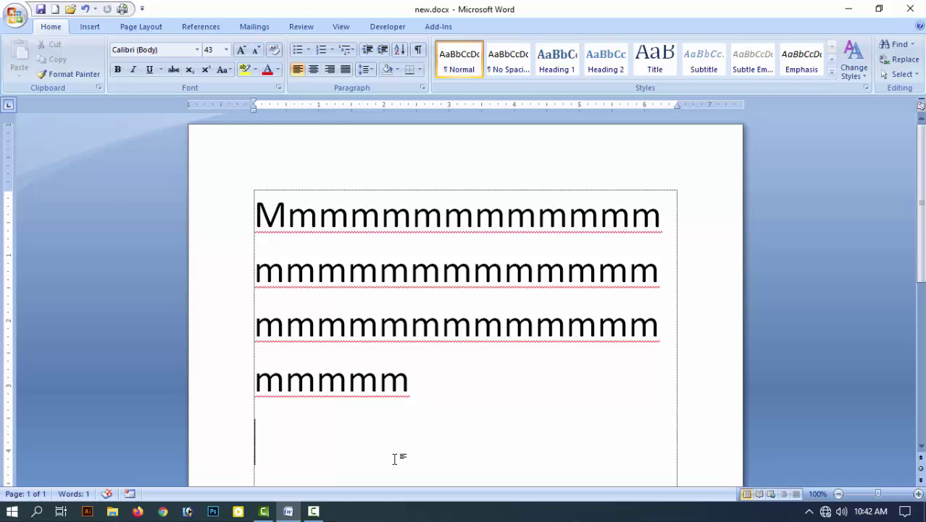
key(ctrl+z)
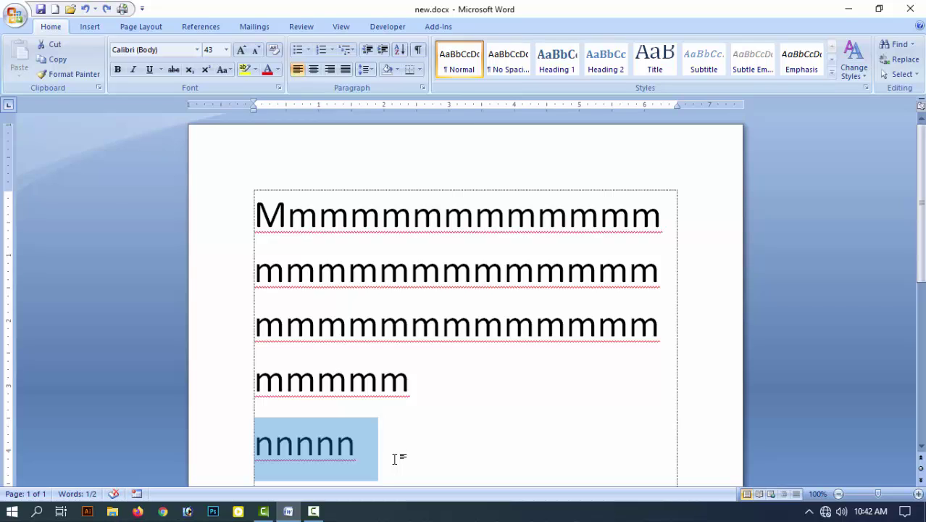
key(ctrl+y)
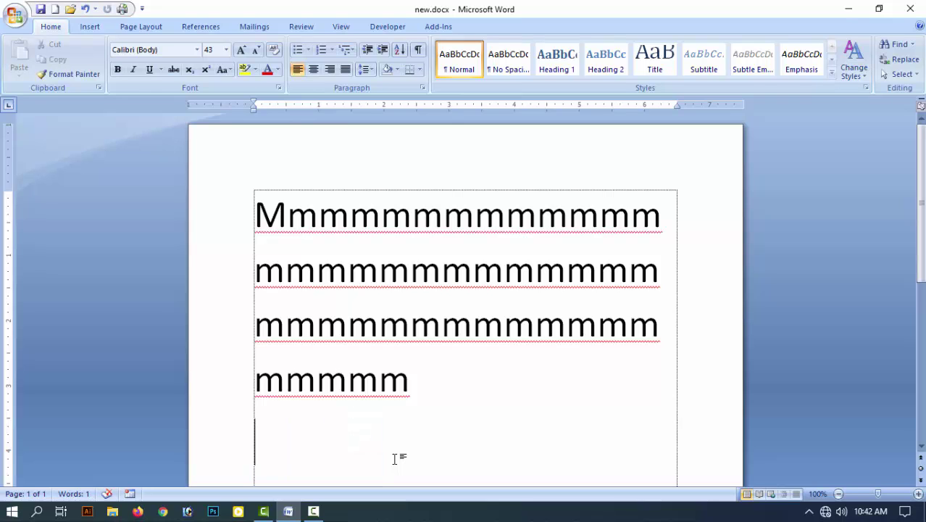